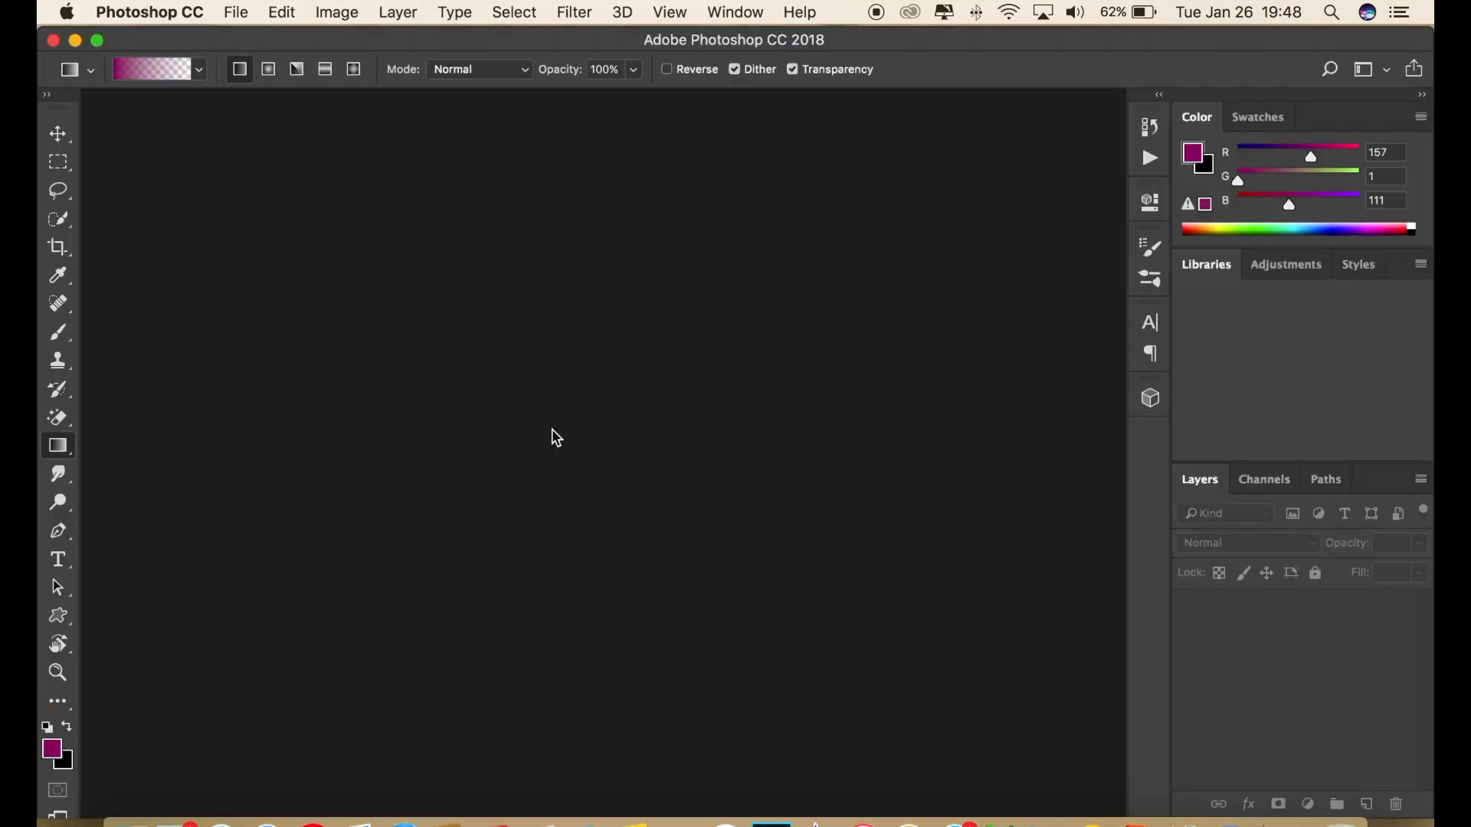
# - Open the image IMG_0110.JPG from the Desktop folder
pyautogui.click(63, 132)
pyautogui.click(237, 15)
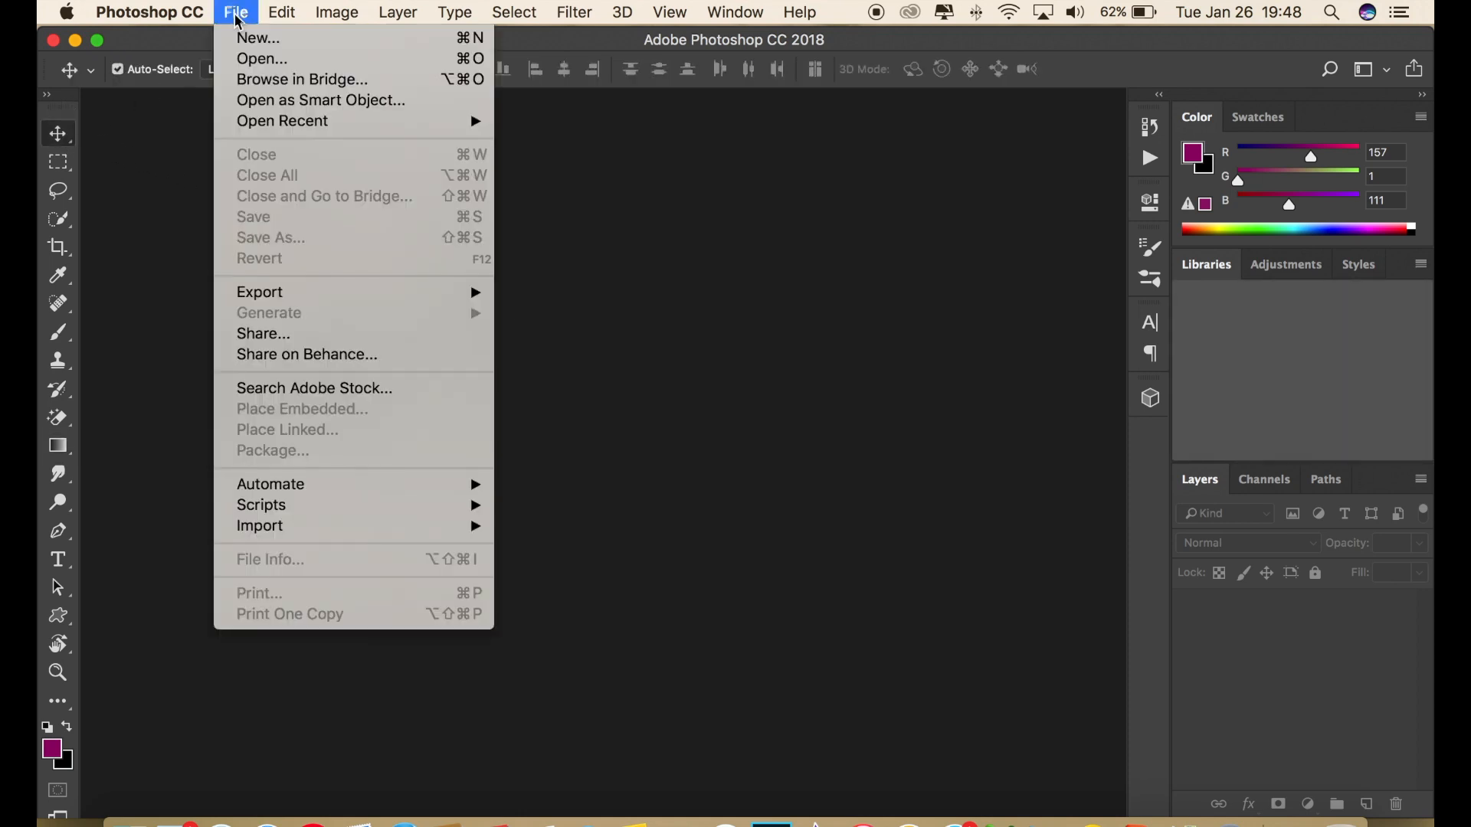
pyautogui.click(252, 60)
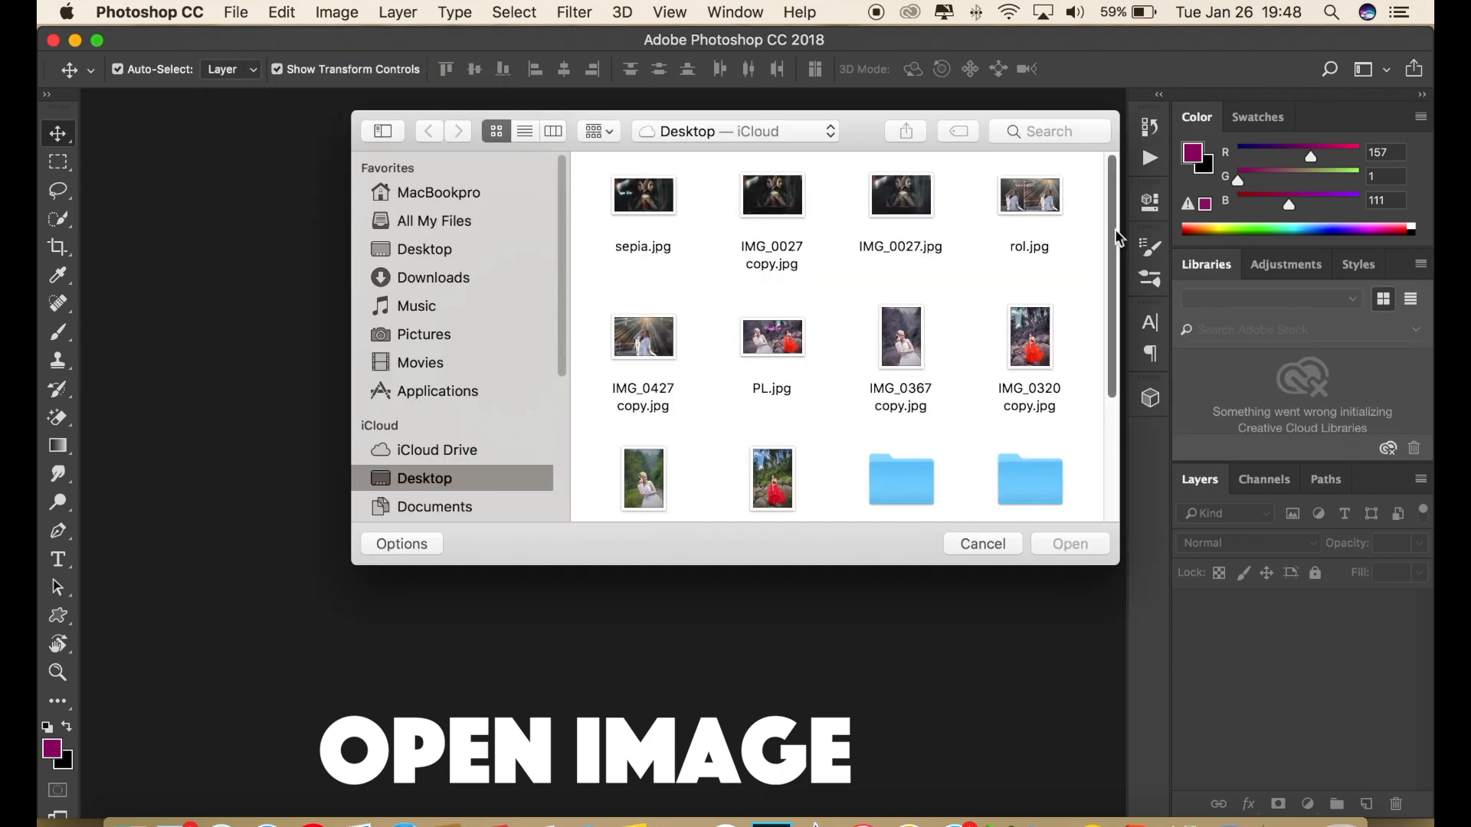
pyautogui.moveTo(1115, 241); pyautogui.dragTo(1106, 368)
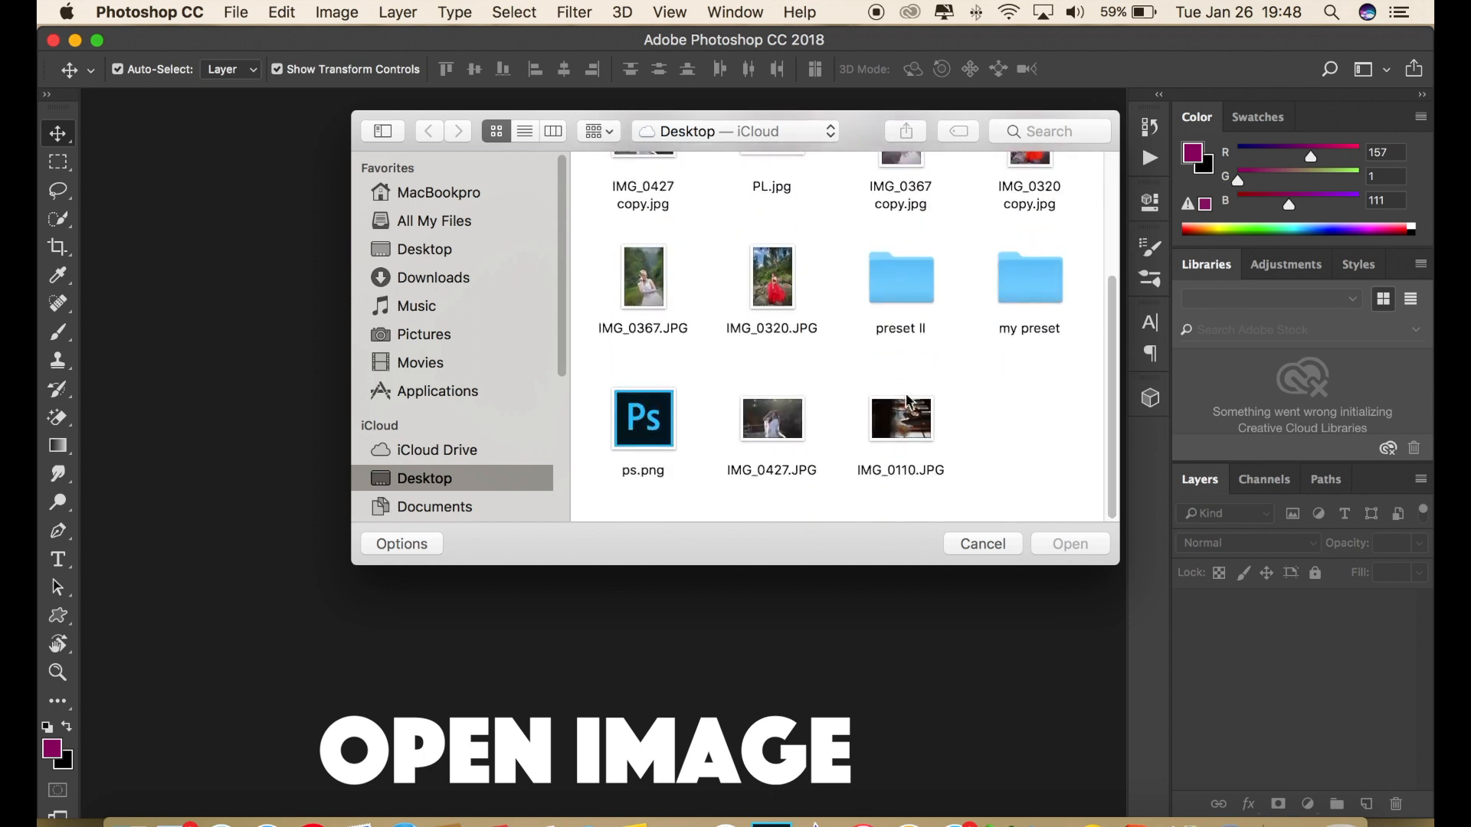
pyautogui.click(902, 418)
pyautogui.click(1071, 542)
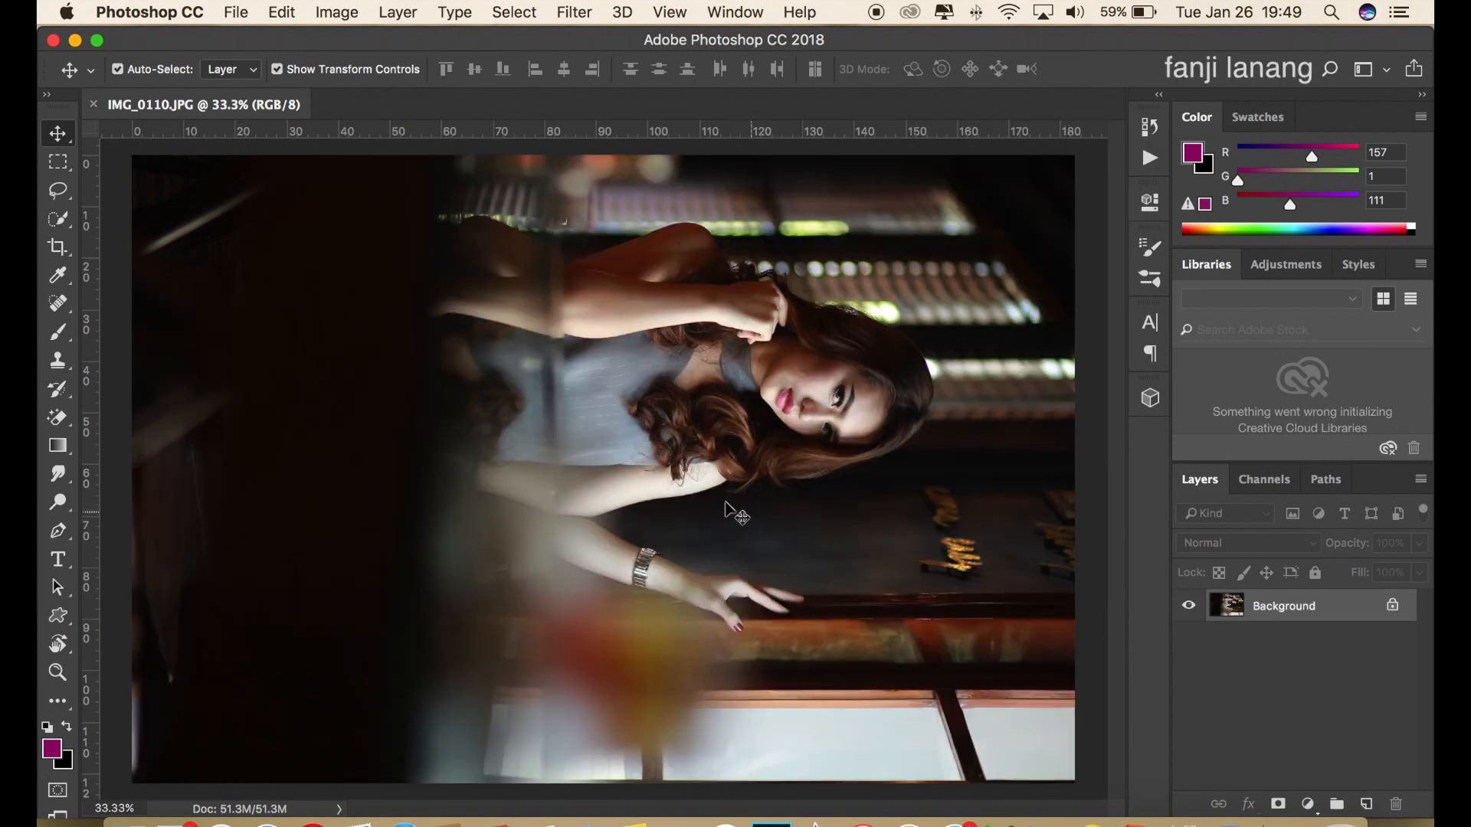
# - Rotate the whole image 90° counter clockwise so the portrait stands upright
pyautogui.click(322, 14)
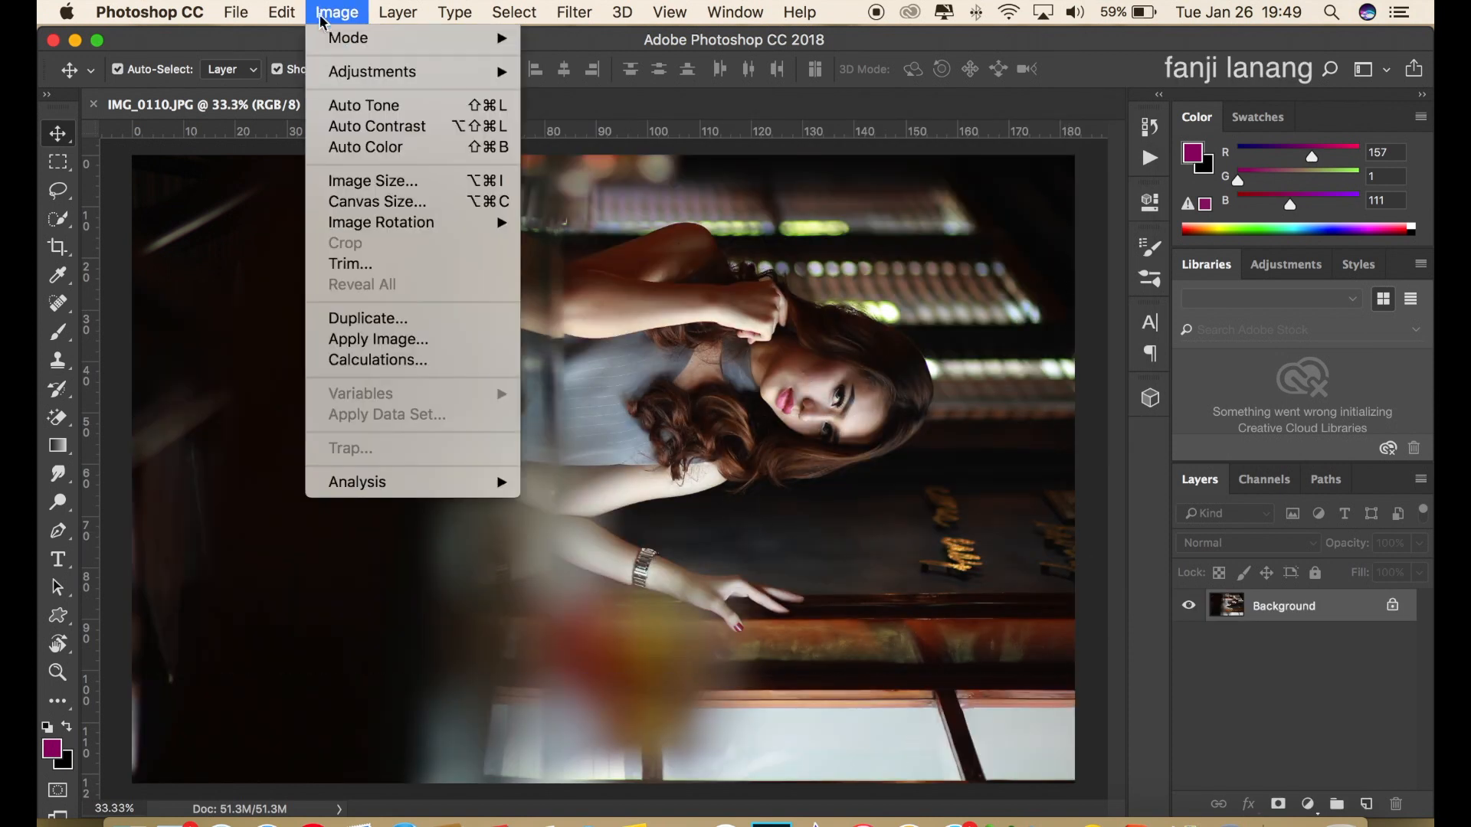
pyautogui.moveTo(490, 226)
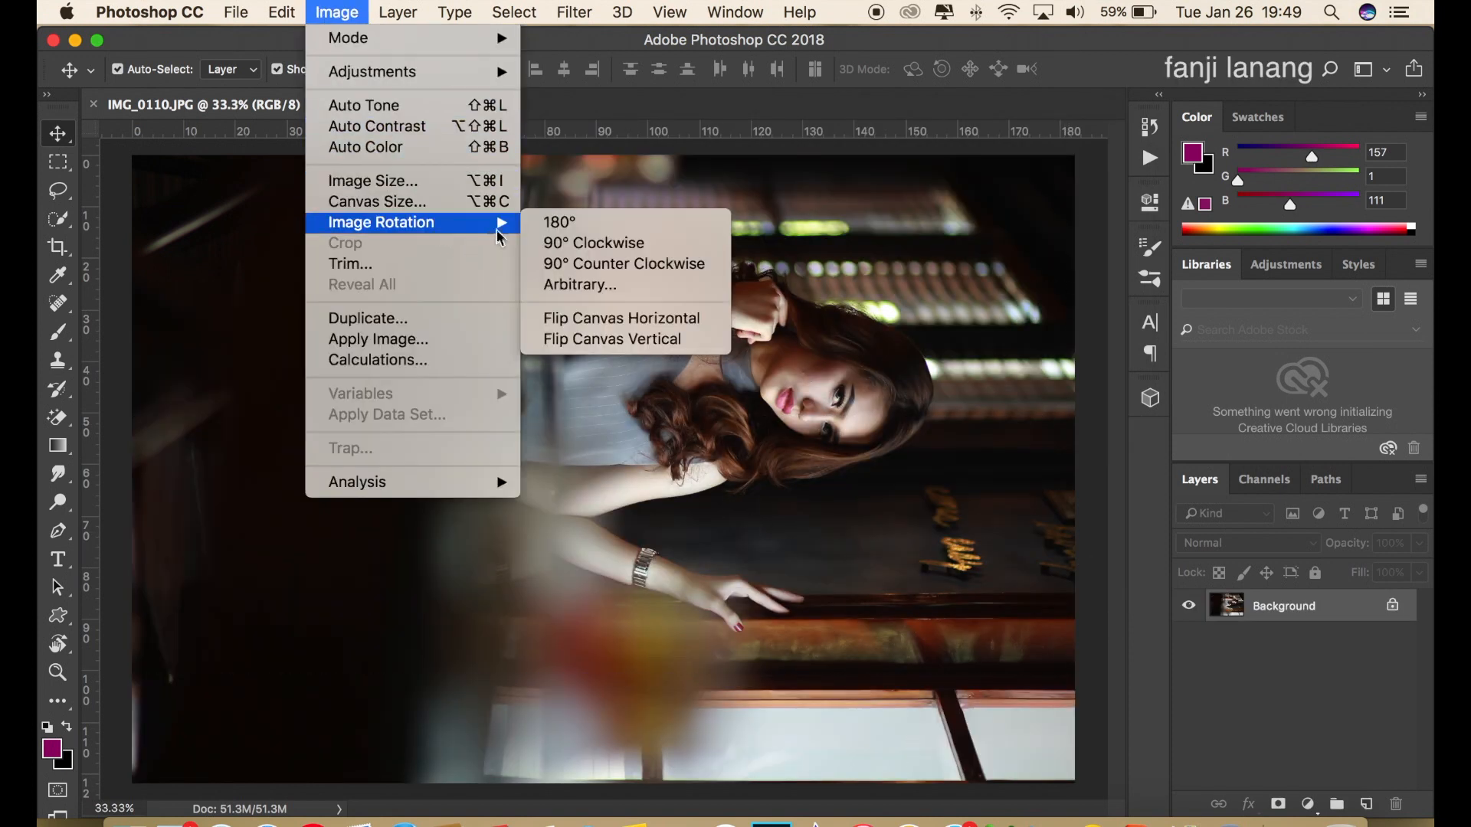
pyautogui.click(555, 265)
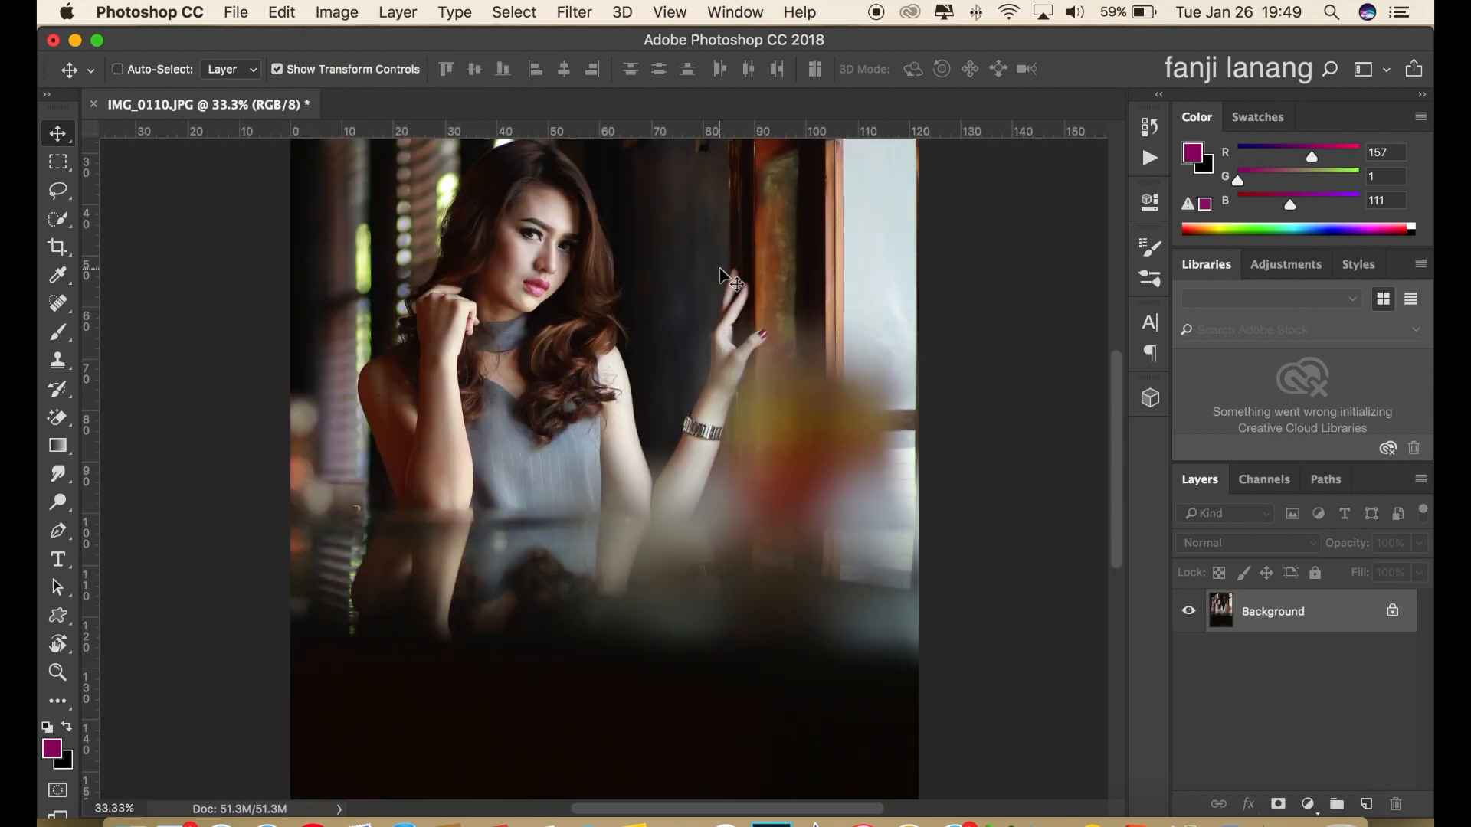
pyautogui.press('super+minus')
pyautogui.press('super+minus')
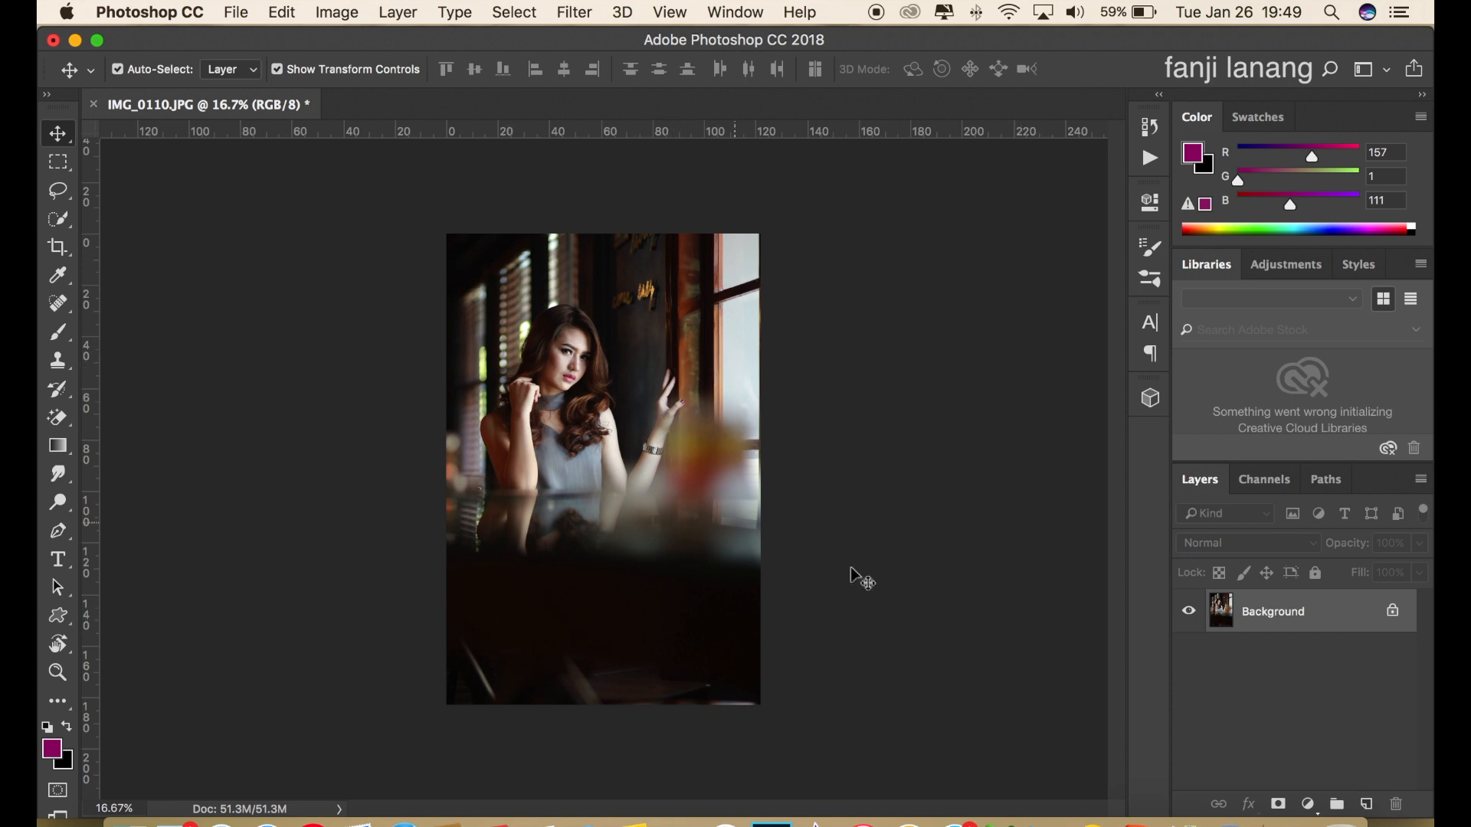
# - Add a magenta-to-transparent linear Gradient fill layer over the photo with an angle of 0°
pyautogui.click(1308, 805)
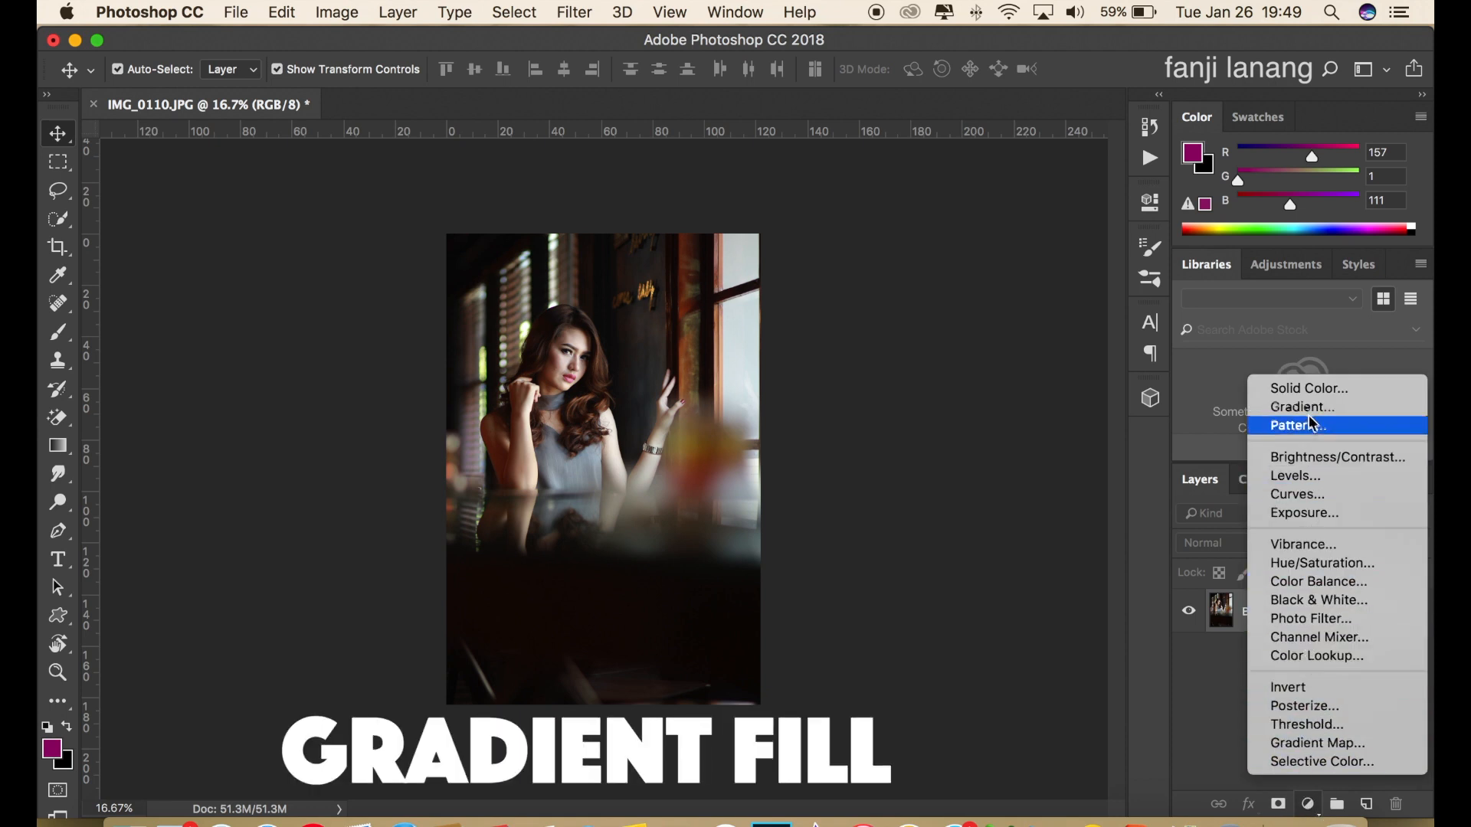
pyautogui.click(1284, 414)
pyautogui.click(1161, 264)
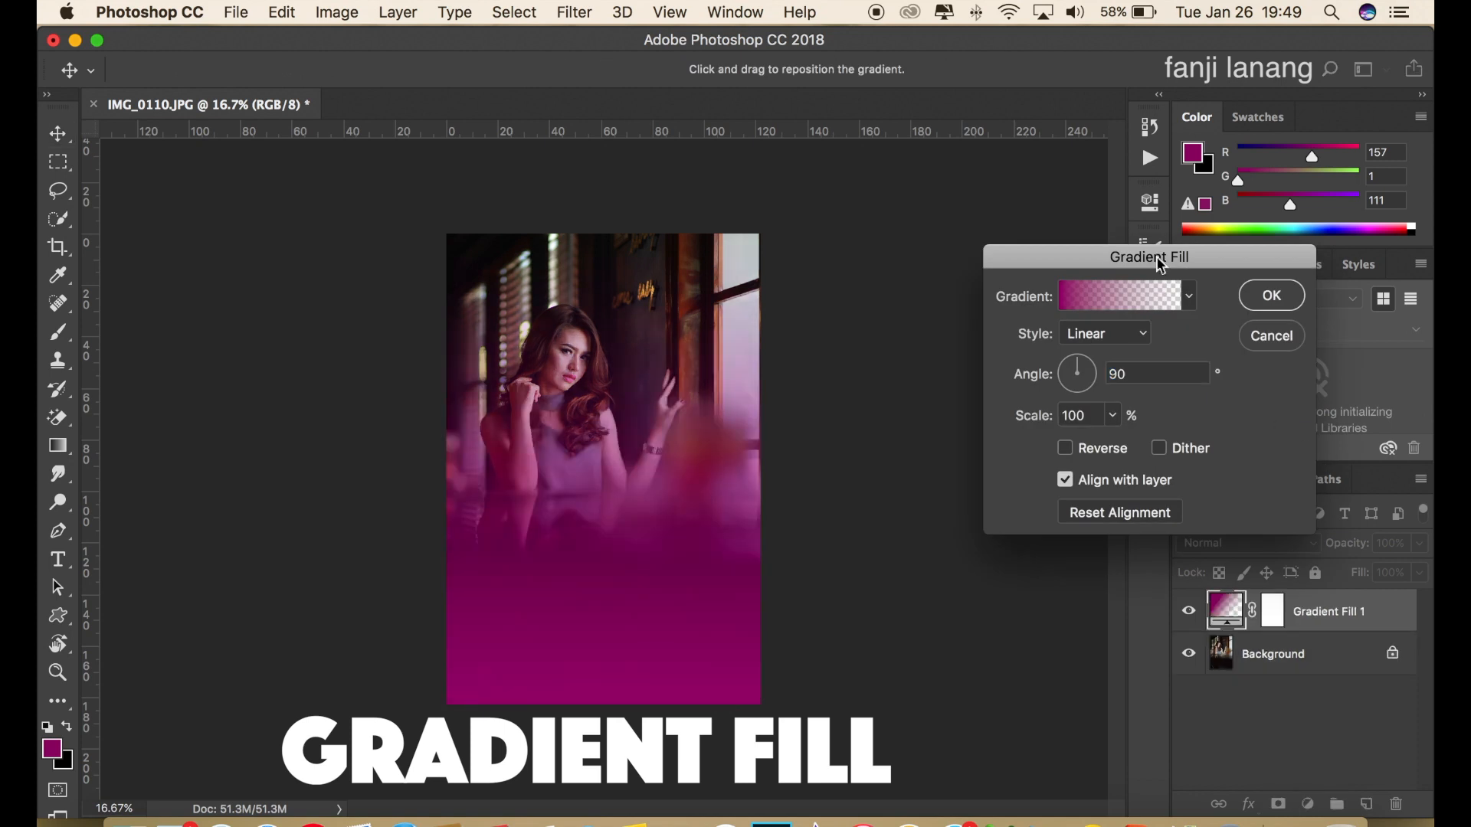
pyautogui.doubleClick(1118, 374)
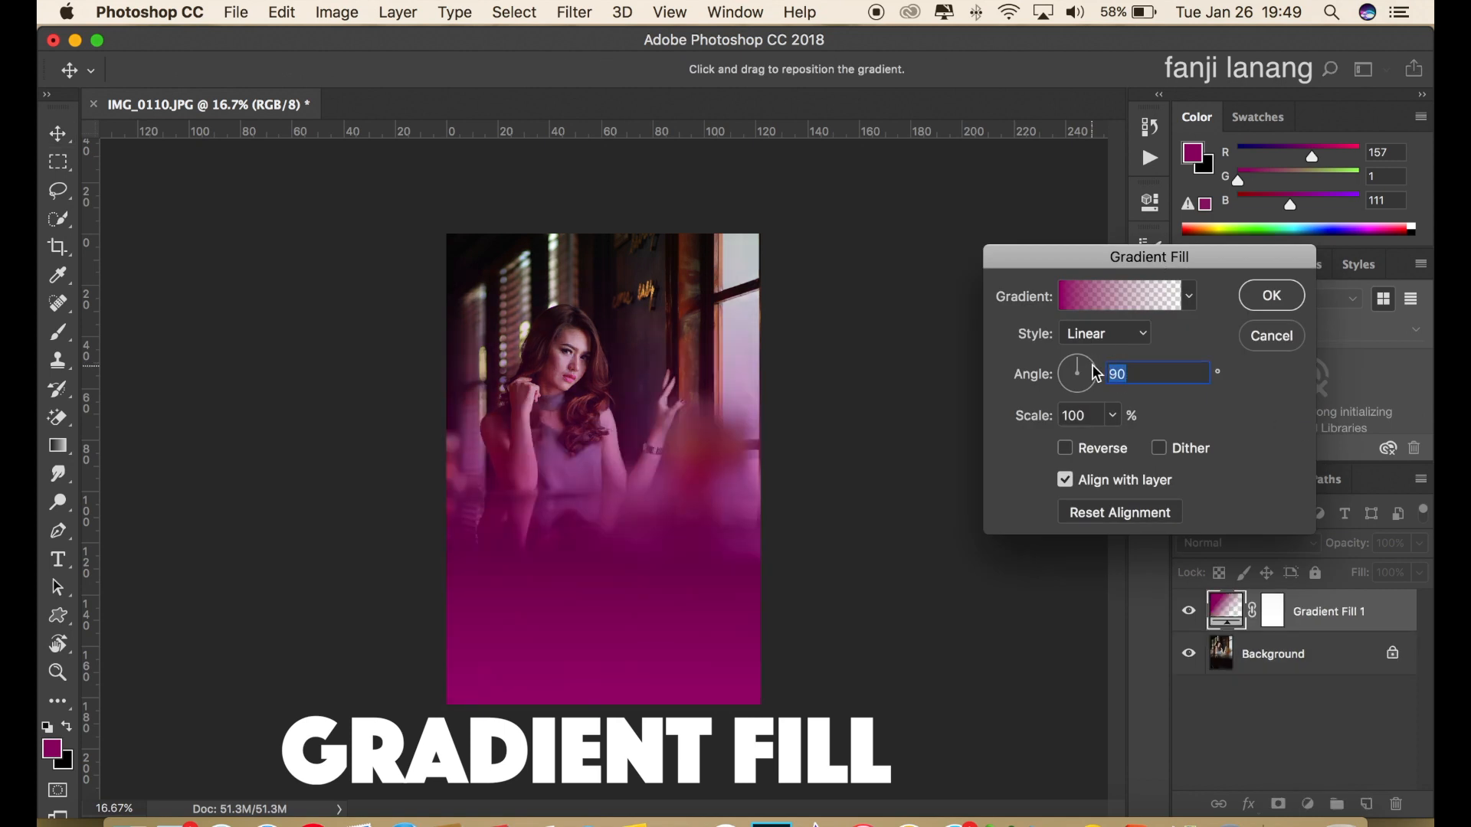
pyautogui.write('0')
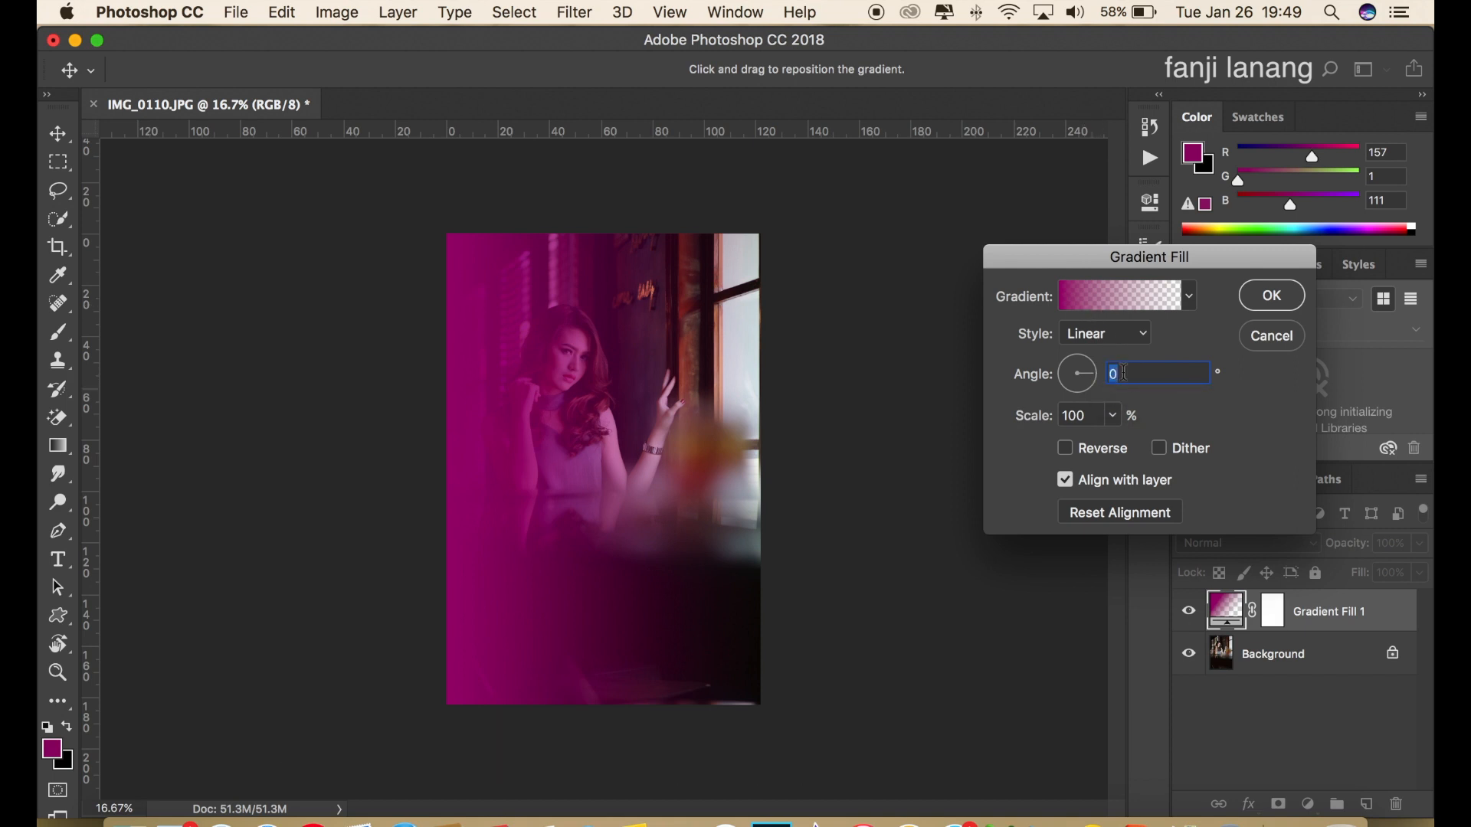
# - Move the gradient's starting opacity stop to the 10% location and apply the gradient fill
pyautogui.click(1073, 297)
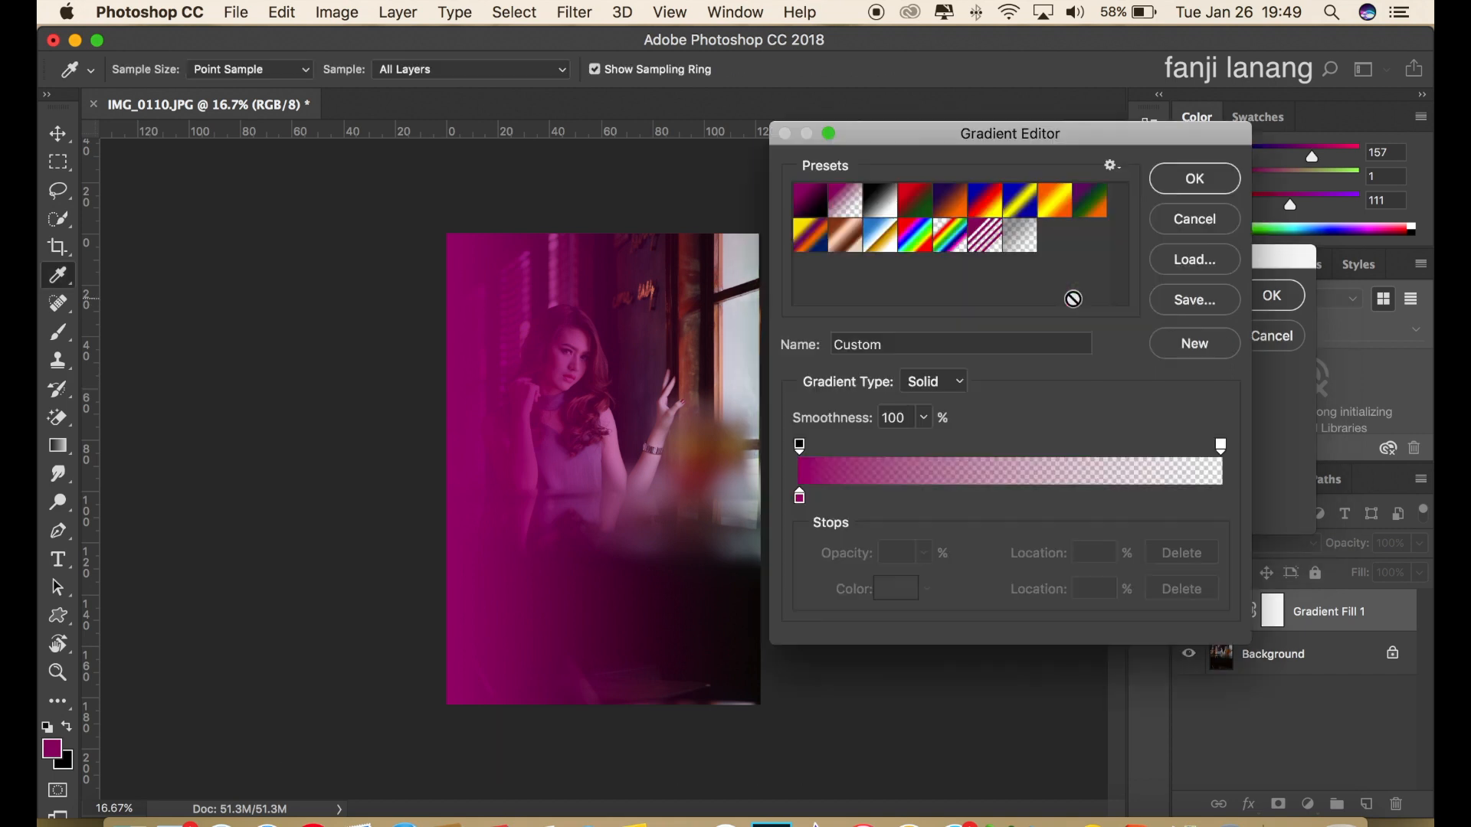
pyautogui.moveTo(1094, 136); pyautogui.dragTo(1147, 120)
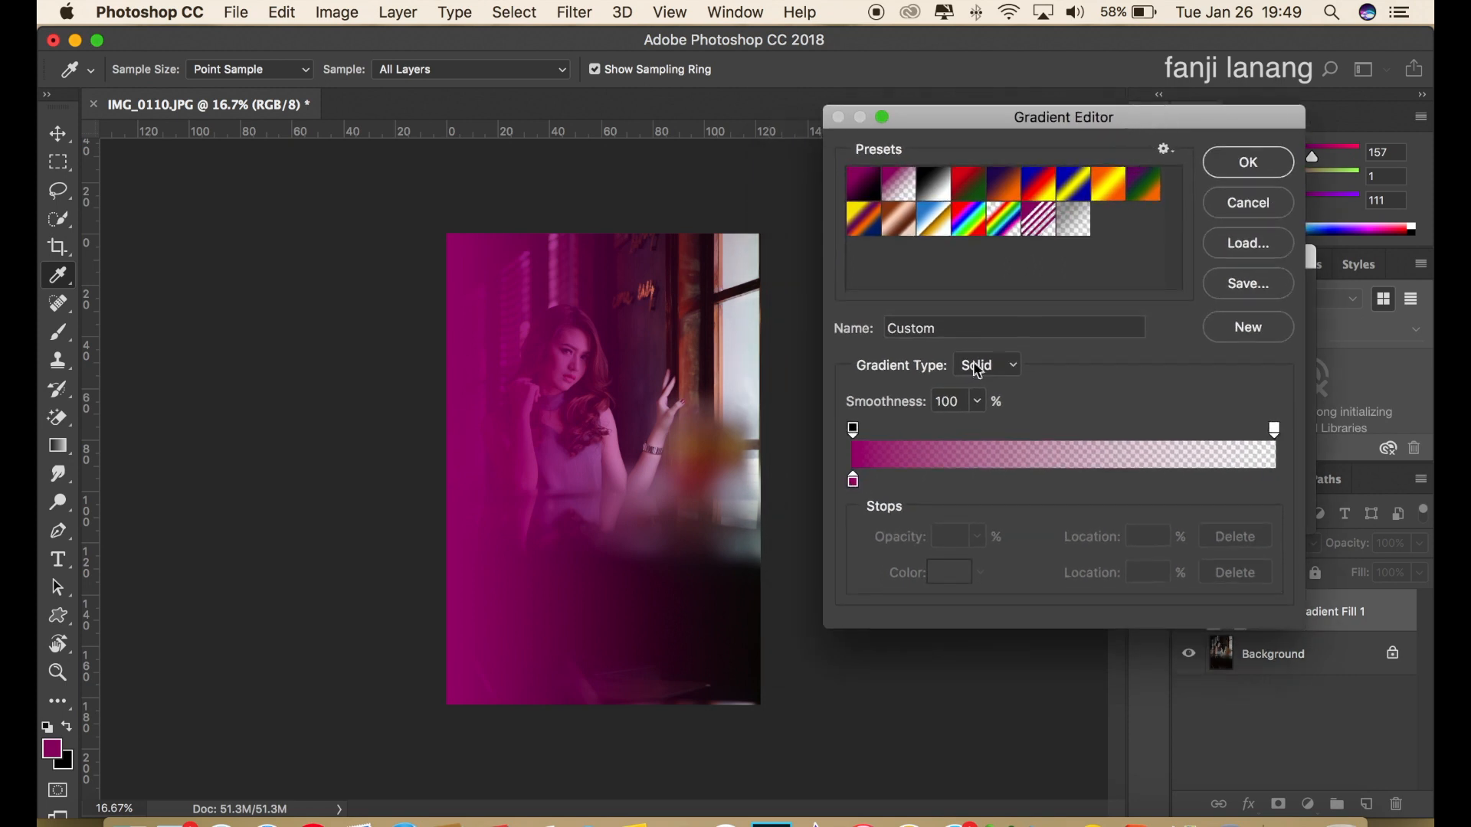
pyautogui.click(854, 481)
pyautogui.click(853, 428)
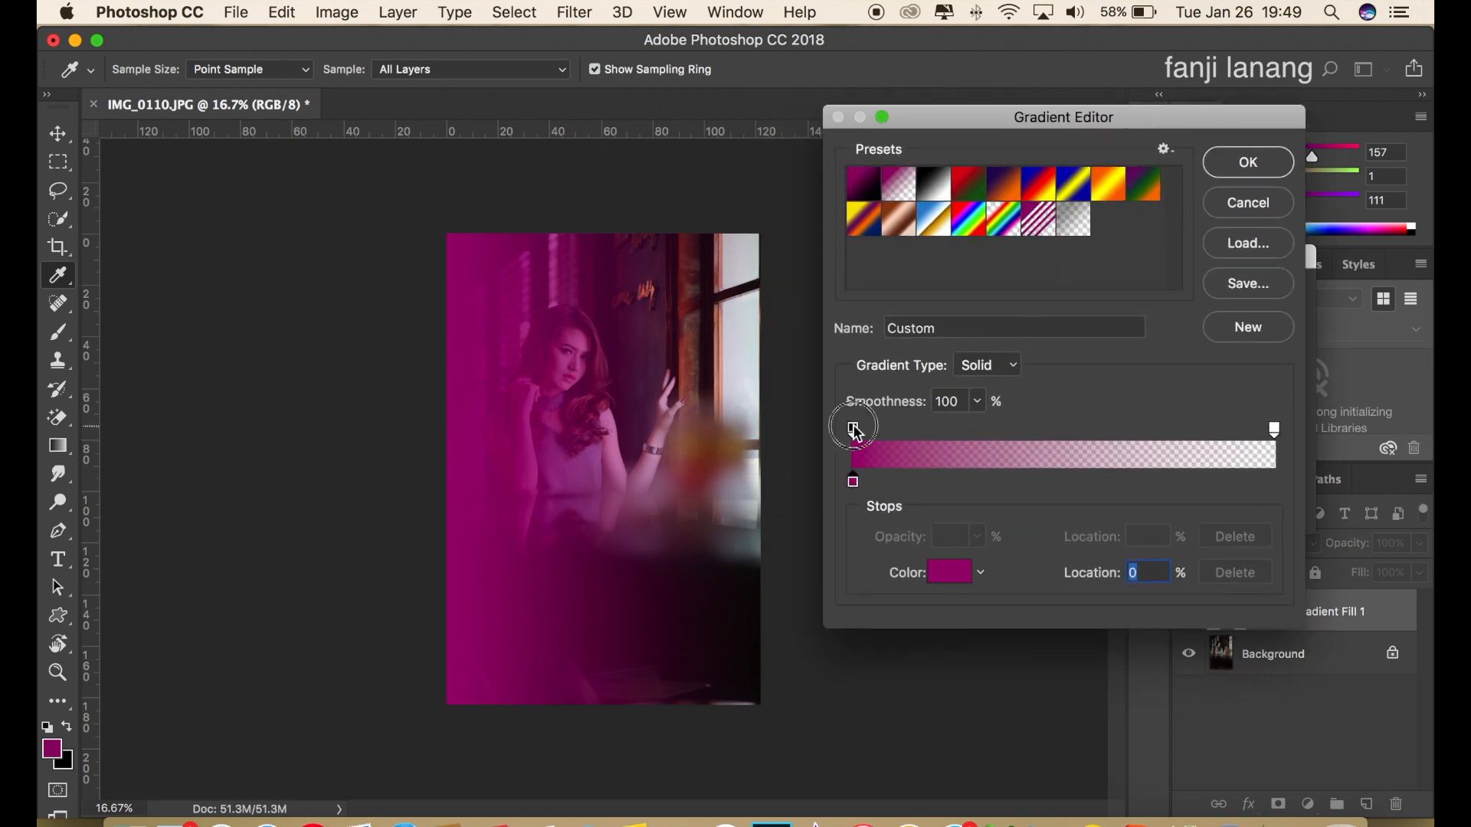
pyautogui.moveTo(855, 429); pyautogui.dragTo(898, 440)
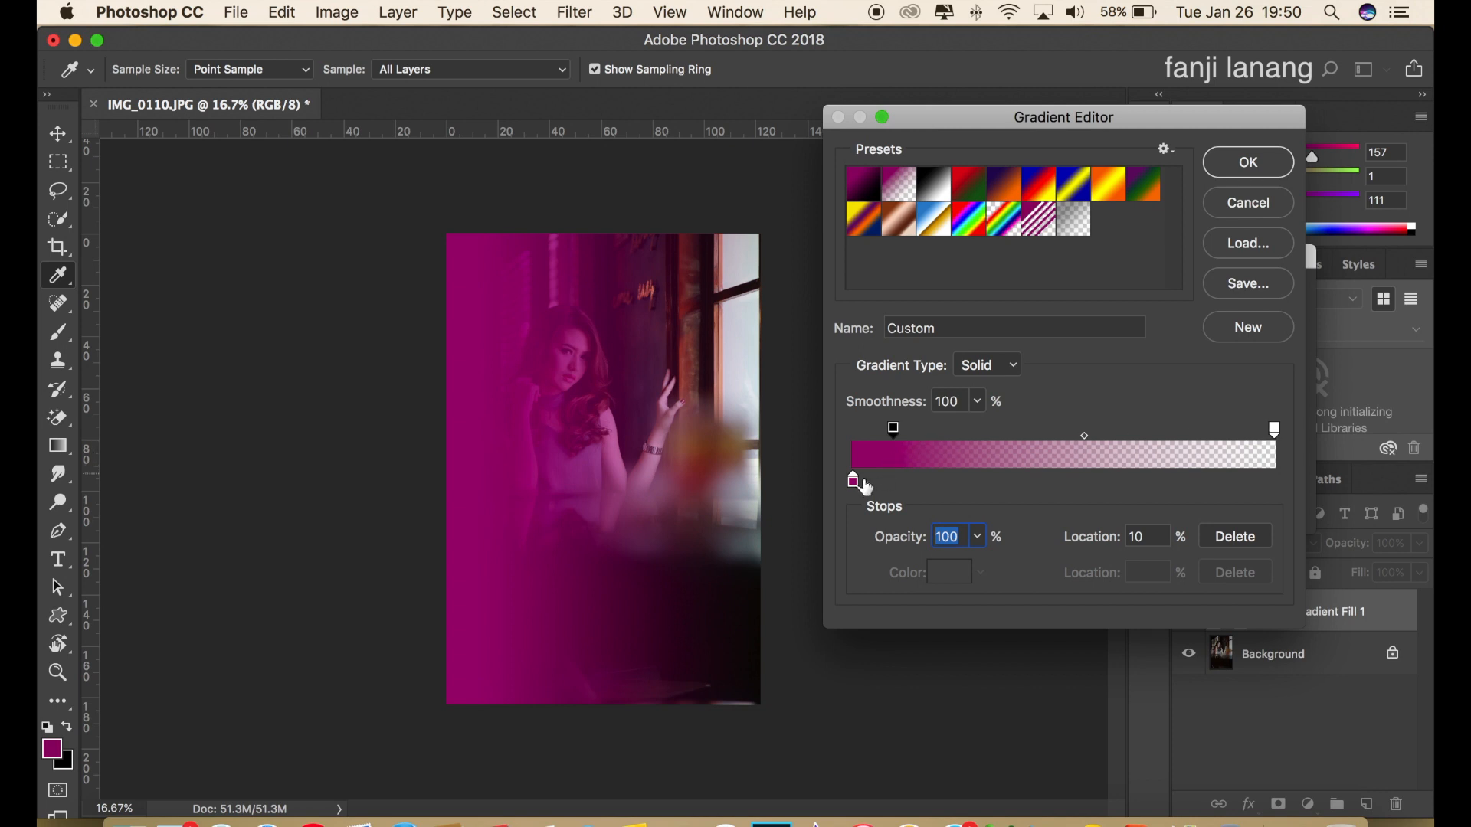
pyautogui.moveTo(856, 481)
pyautogui.mouseDown()
pyautogui.moveTo(876, 483)
pyautogui.moveTo(846, 487)
pyautogui.mouseUp()
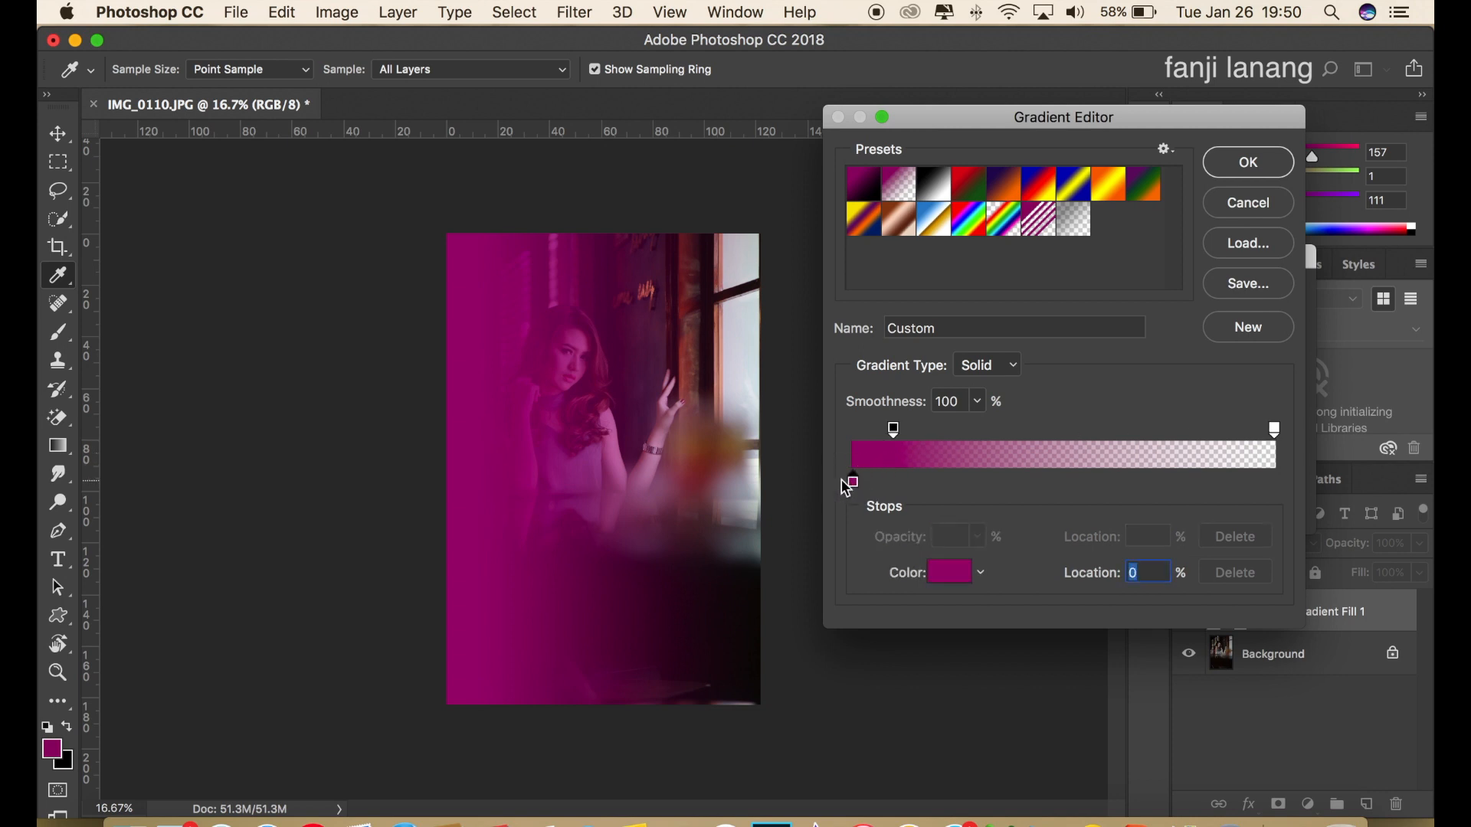
pyautogui.click(893, 428)
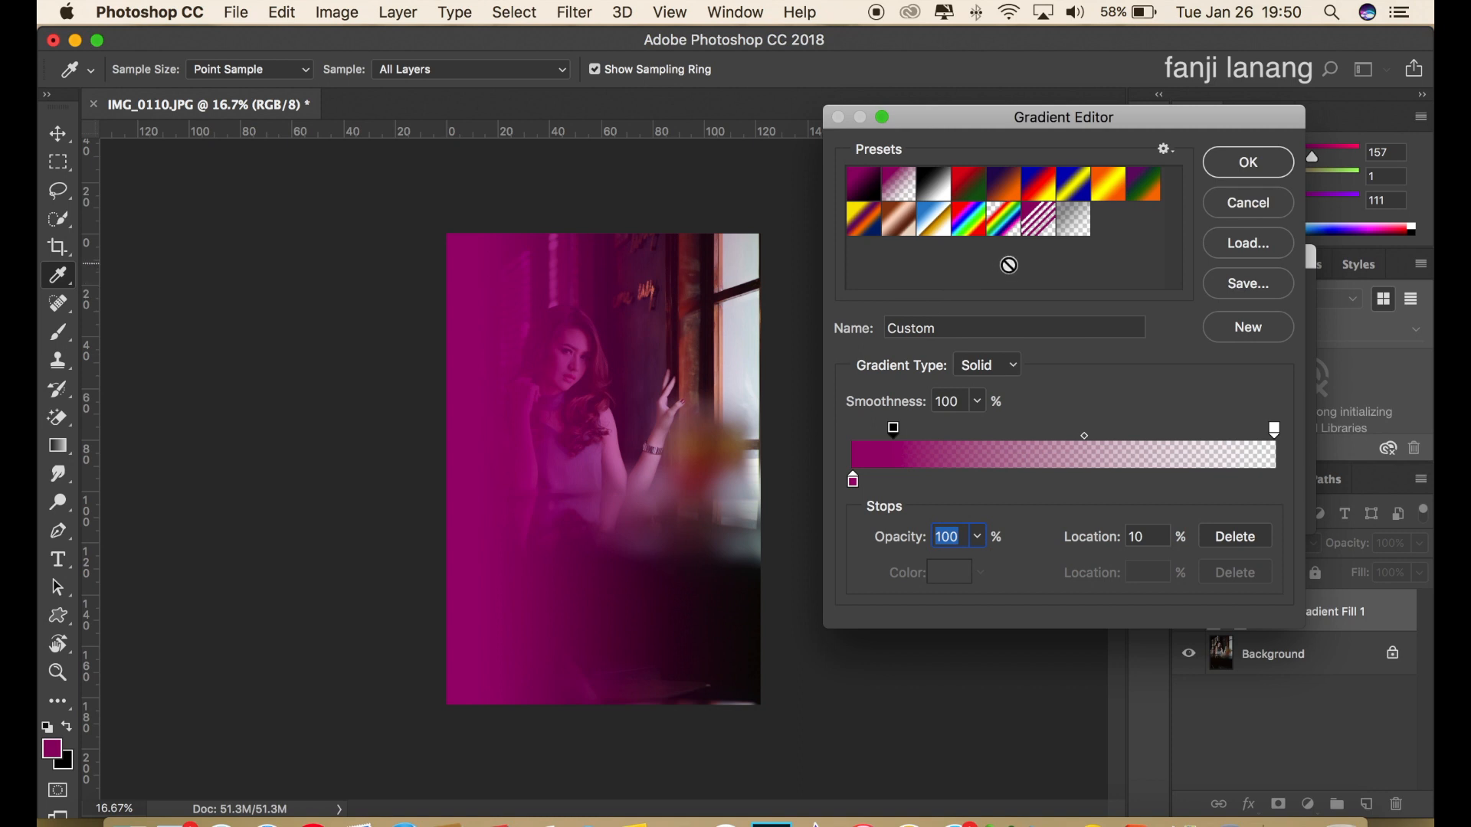
pyautogui.click(1263, 163)
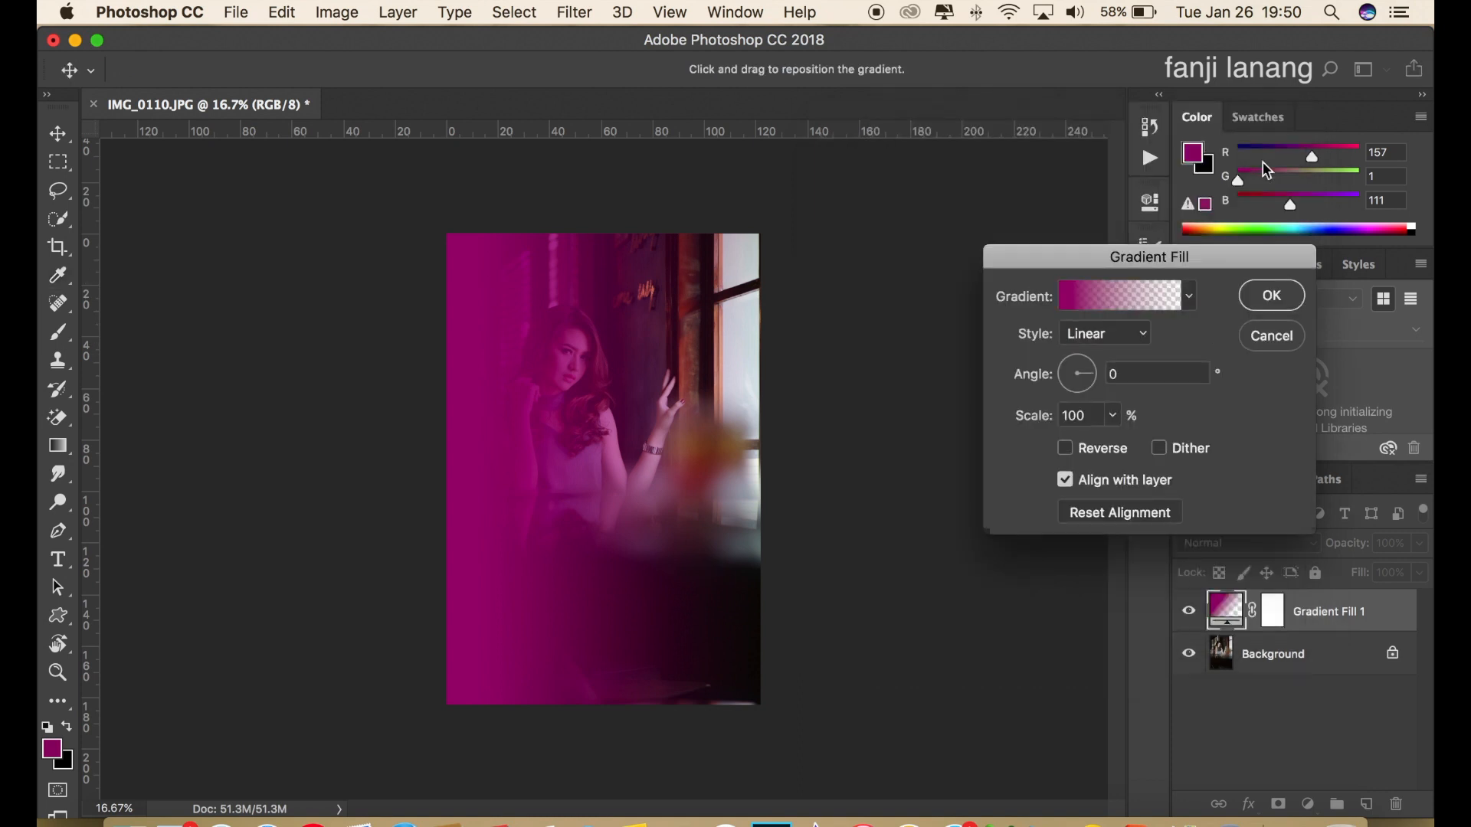
pyautogui.click(1280, 297)
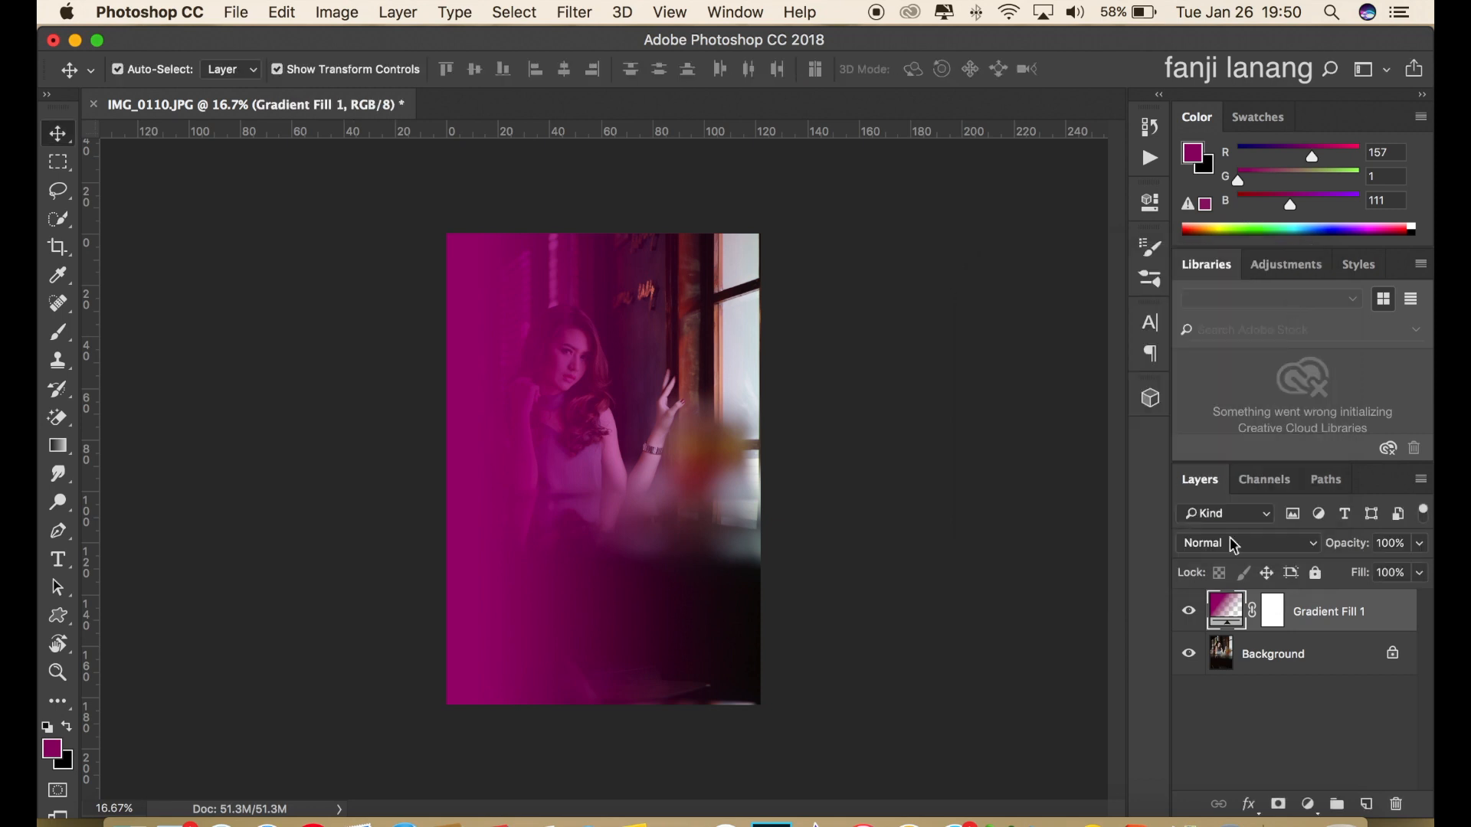
# - Set the gradient fill layer's blend mode to Color and toggle its visibility to compare the effect
pyautogui.click(1243, 546)
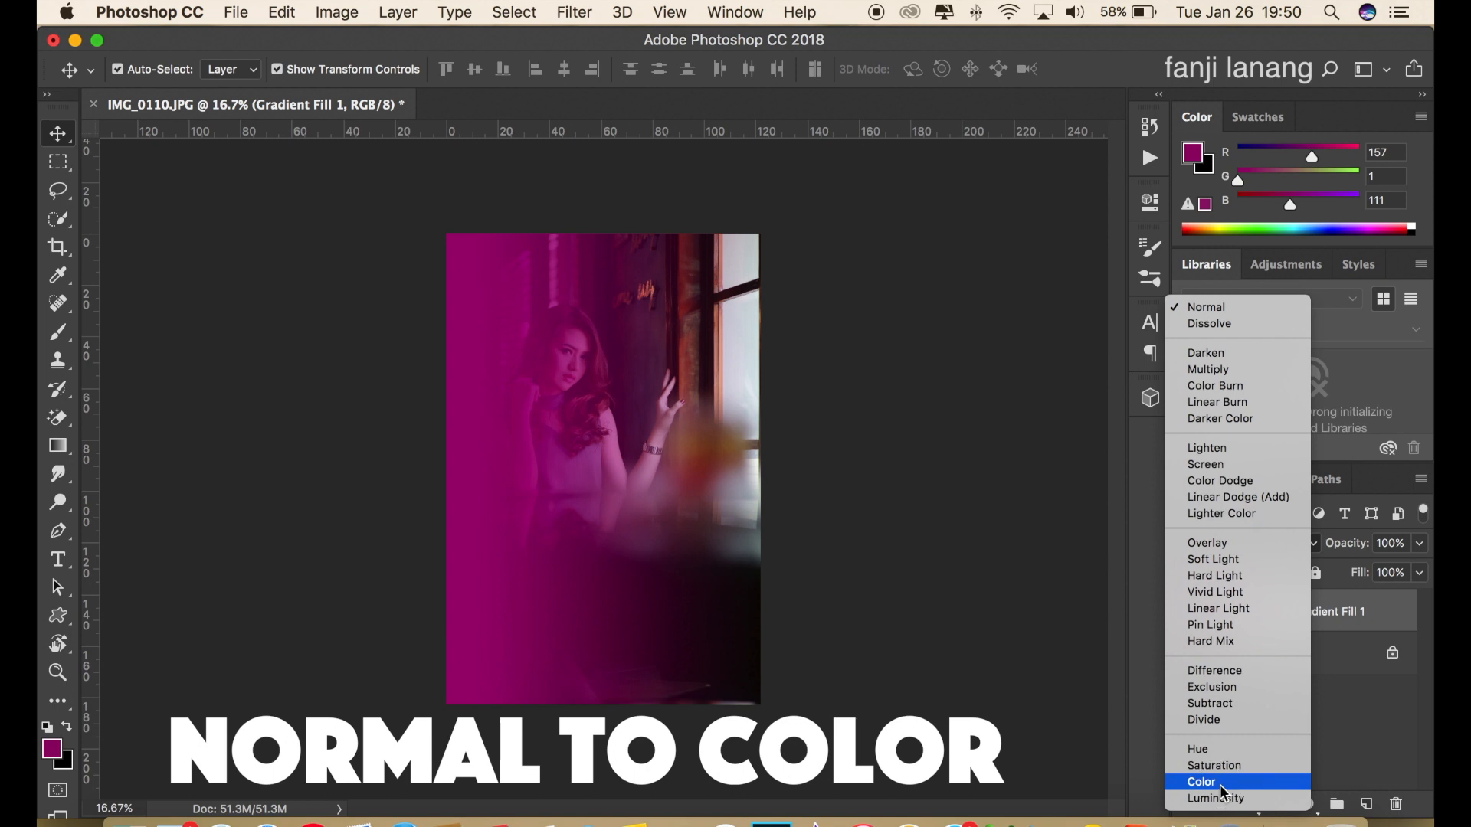
pyautogui.click(1220, 783)
pyautogui.click(1188, 613)
pyautogui.click(1188, 613)
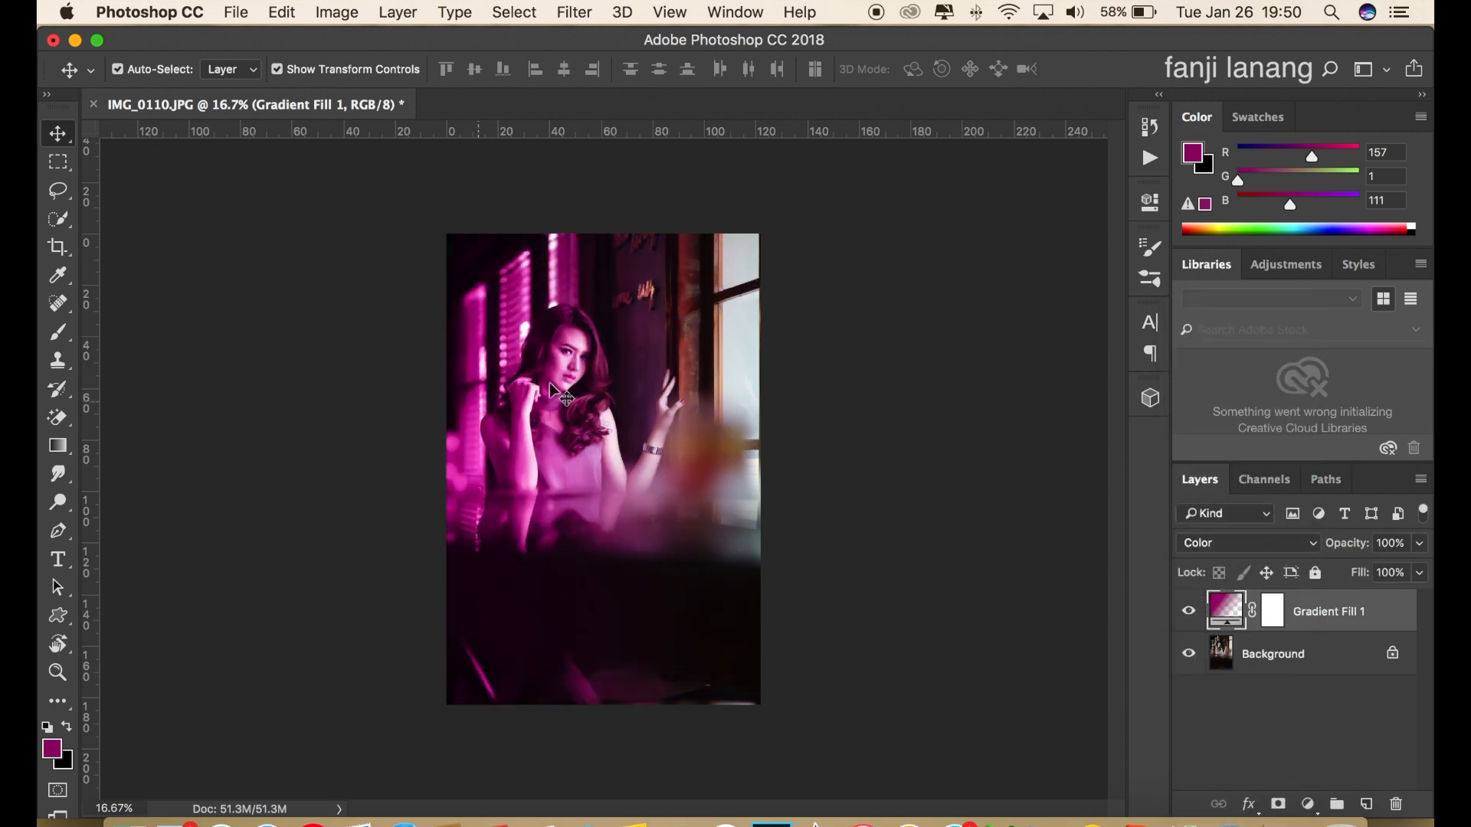
# - Add a Brightness/Contrast adjustment layer with brightness -79 and contrast 45
pyautogui.click(1308, 803)
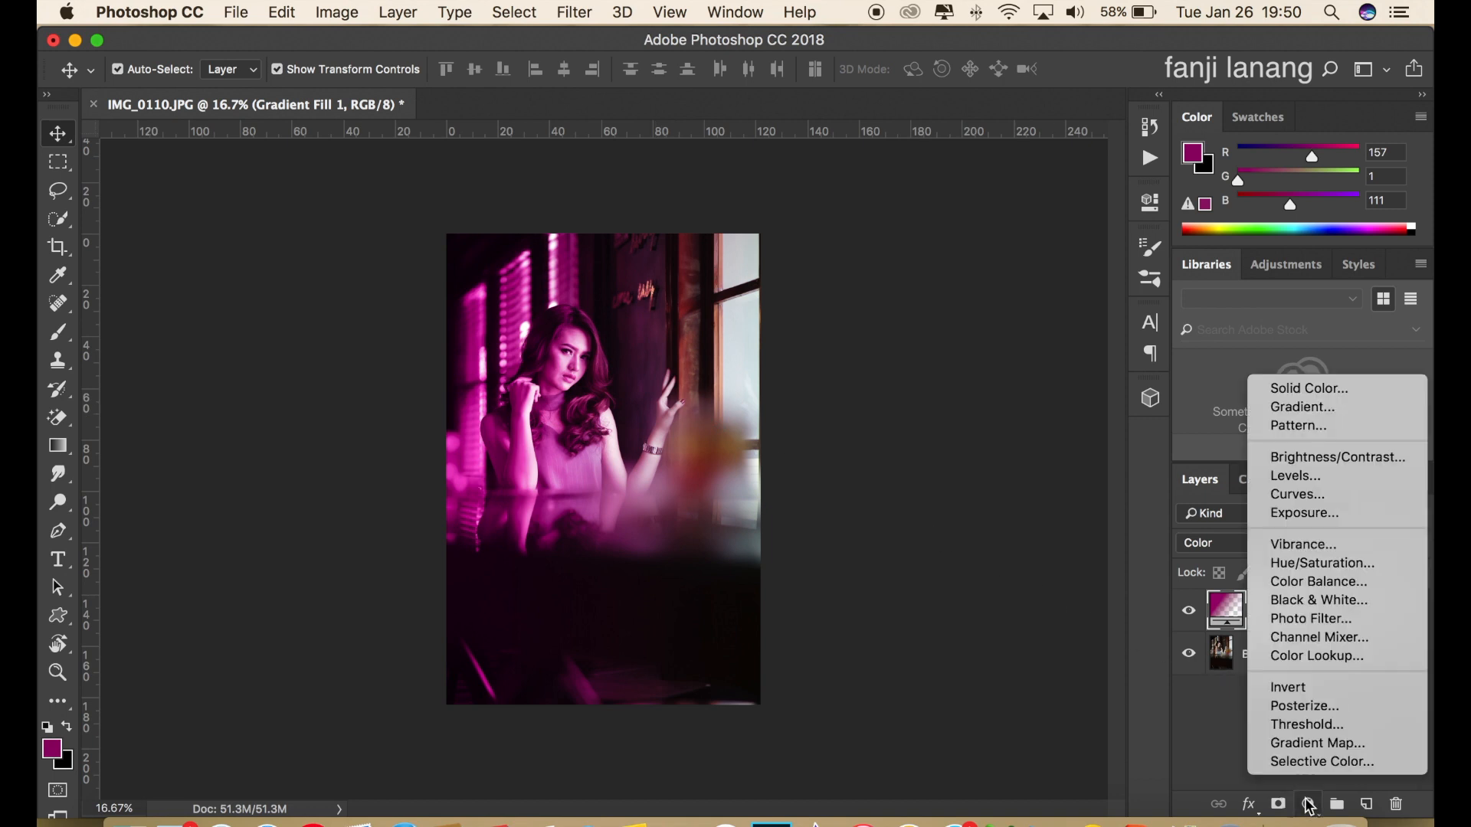
pyautogui.click(1326, 456)
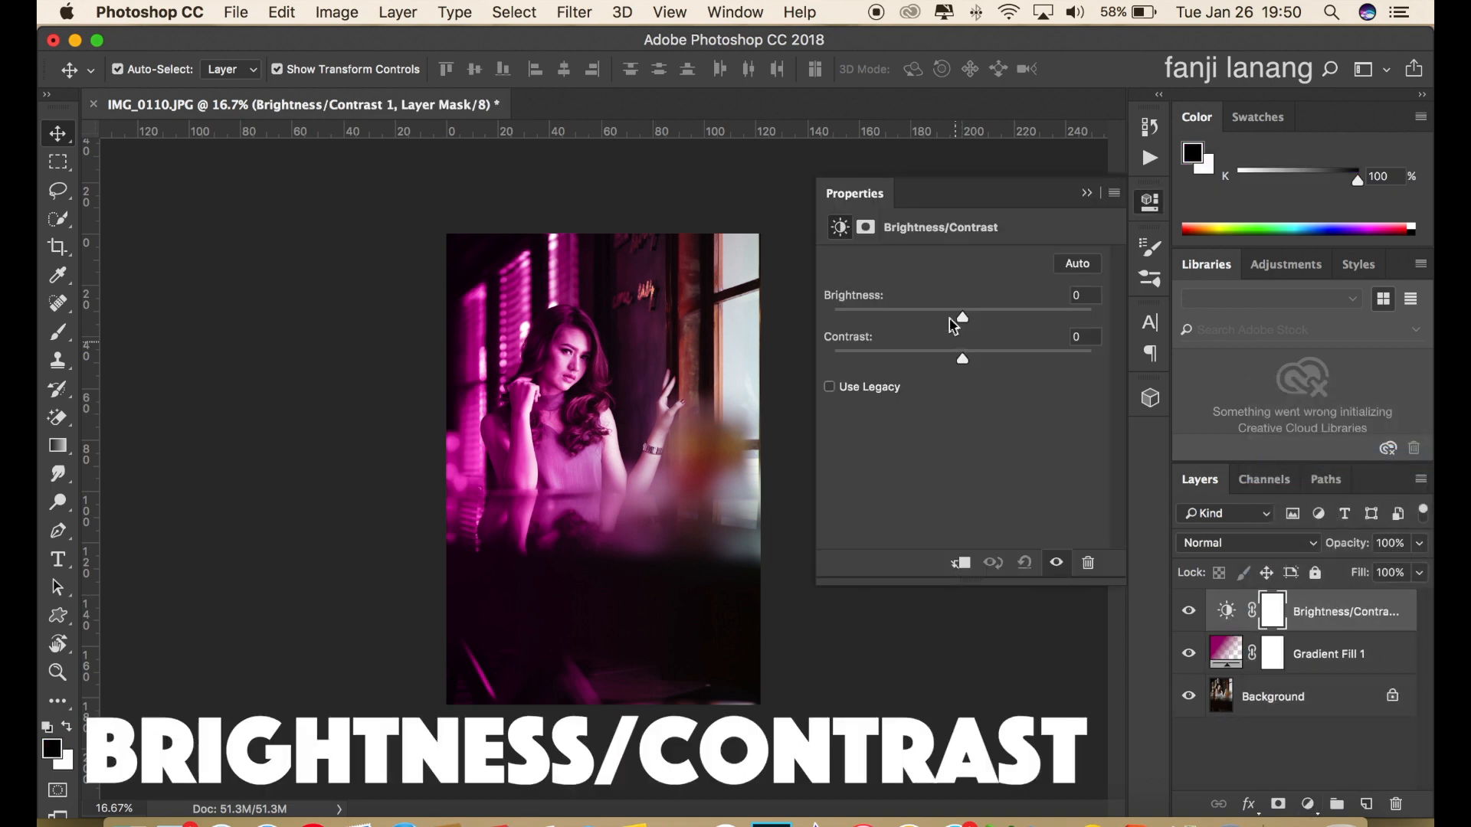
pyautogui.click(889, 313)
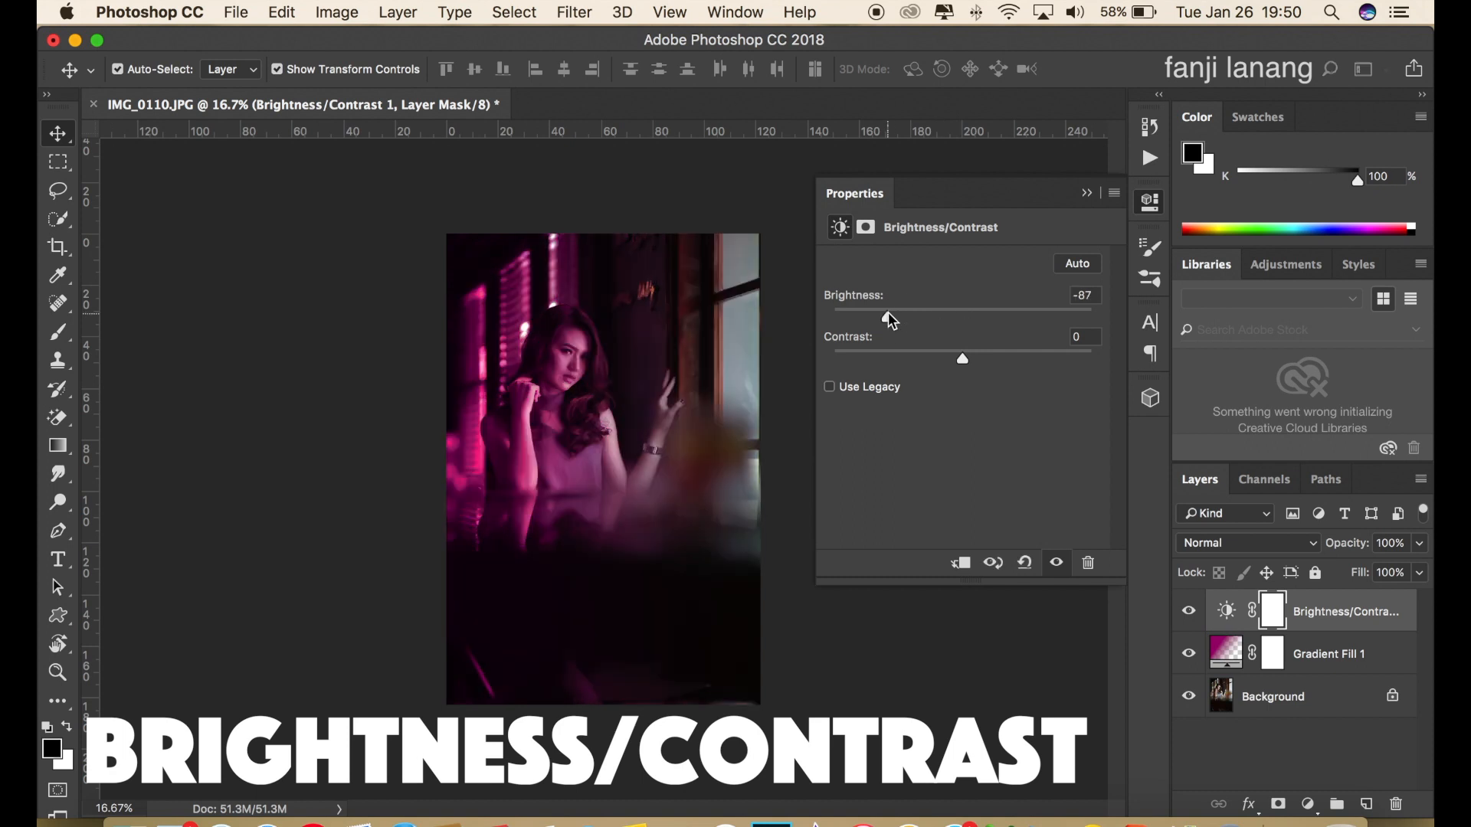
pyautogui.click(1016, 352)
pyautogui.moveTo(1017, 355); pyautogui.dragTo(1023, 360)
pyautogui.moveTo(888, 320); pyautogui.dragTo(895, 343)
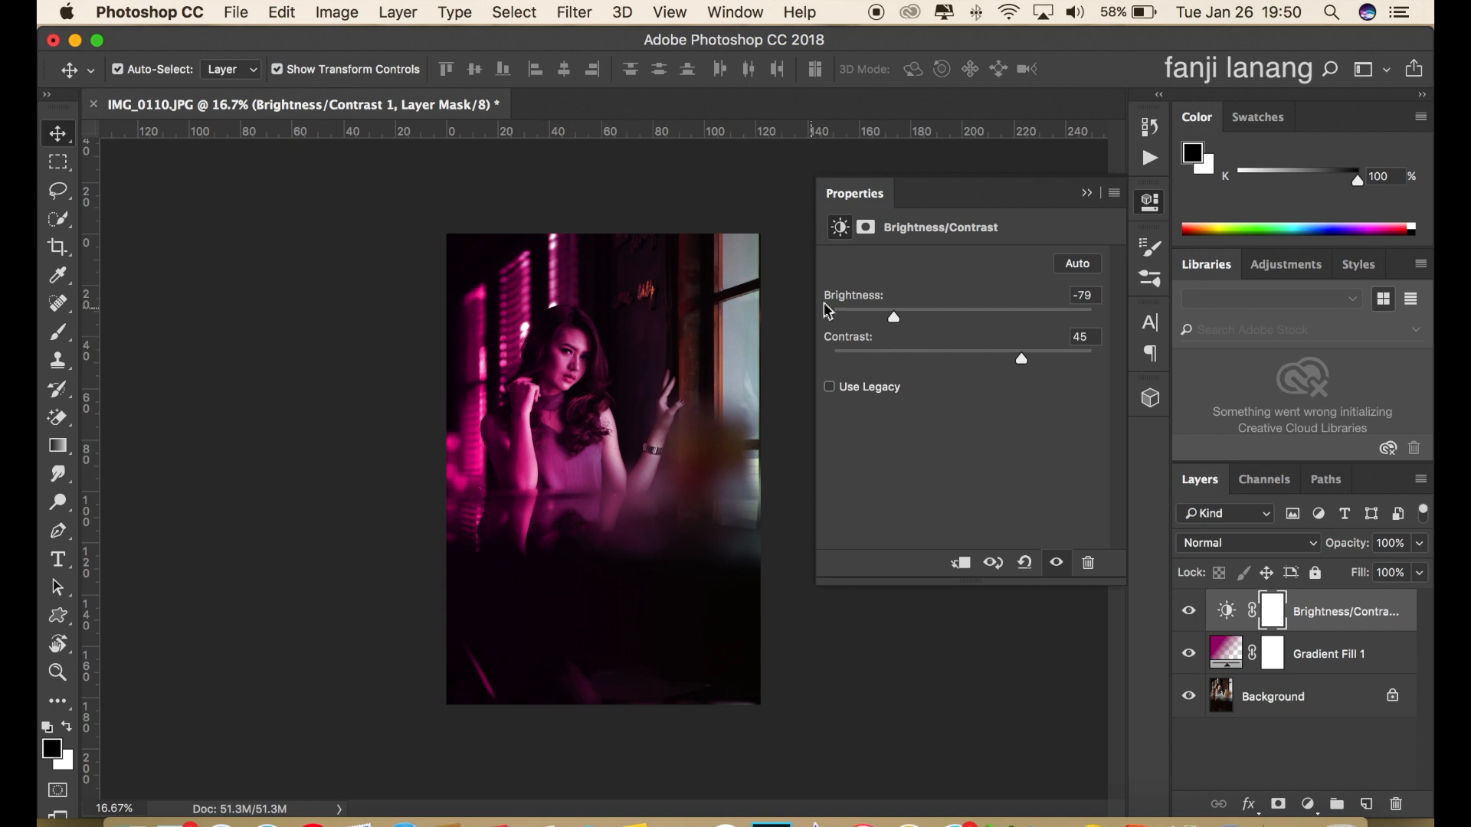
pyautogui.click(1086, 194)
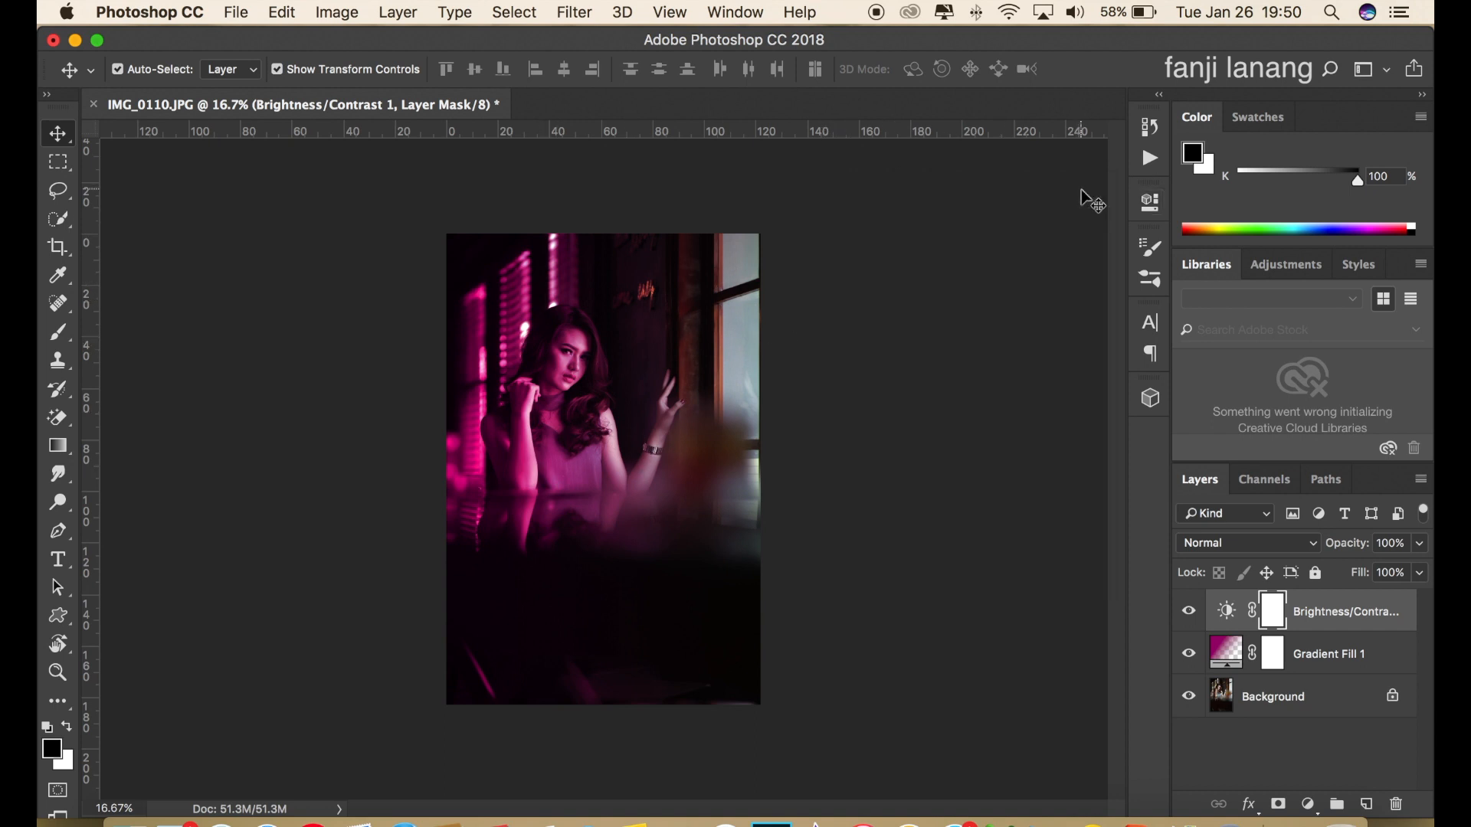
# - Add a Curves adjustment layer that slightly raises the RGB black point and pulls the curve's shadow quarter point below the diagonal
pyautogui.click(1307, 803)
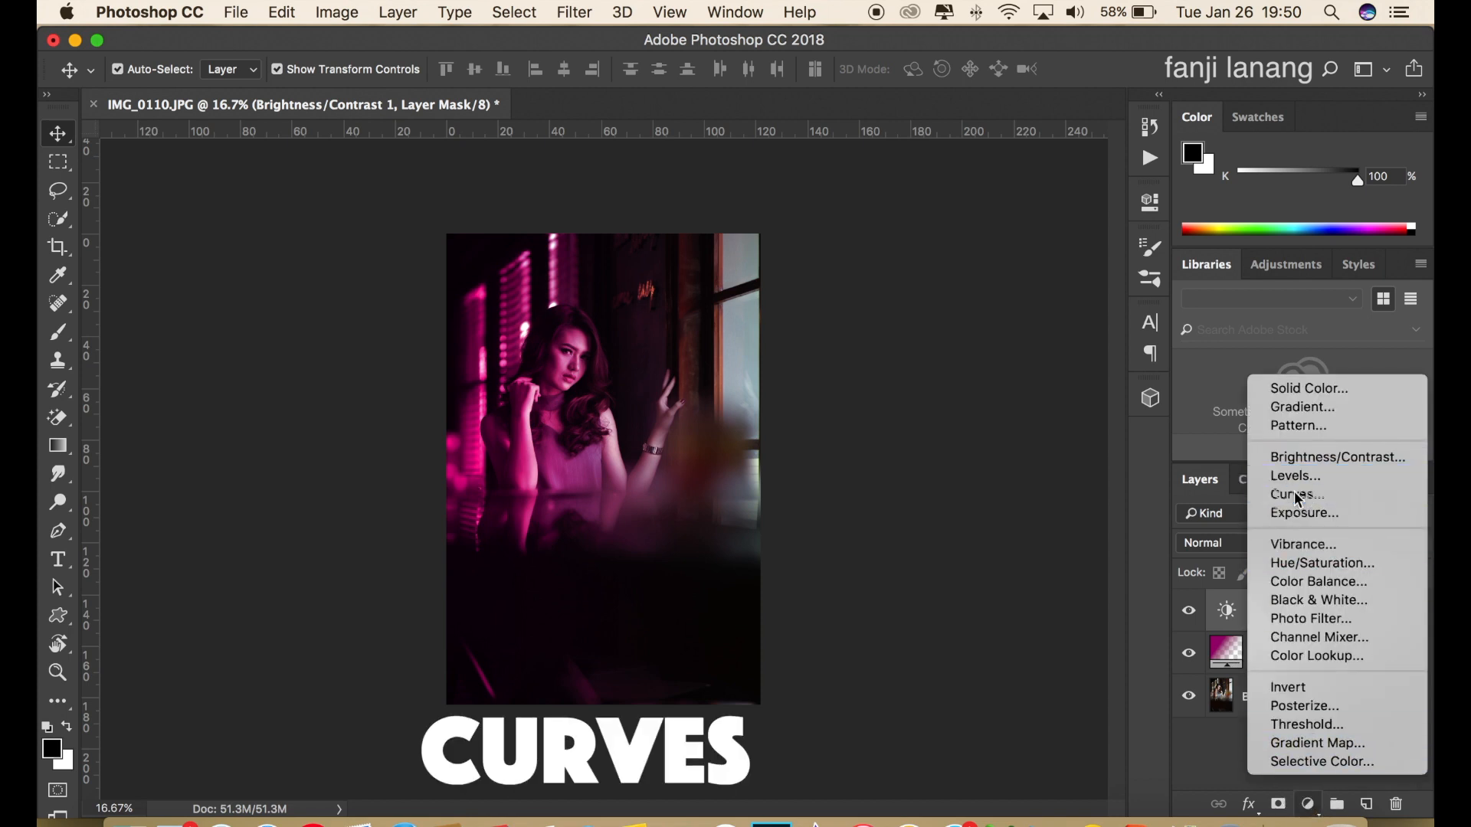
pyautogui.click(1297, 494)
pyautogui.moveTo(924, 491); pyautogui.dragTo(870, 518)
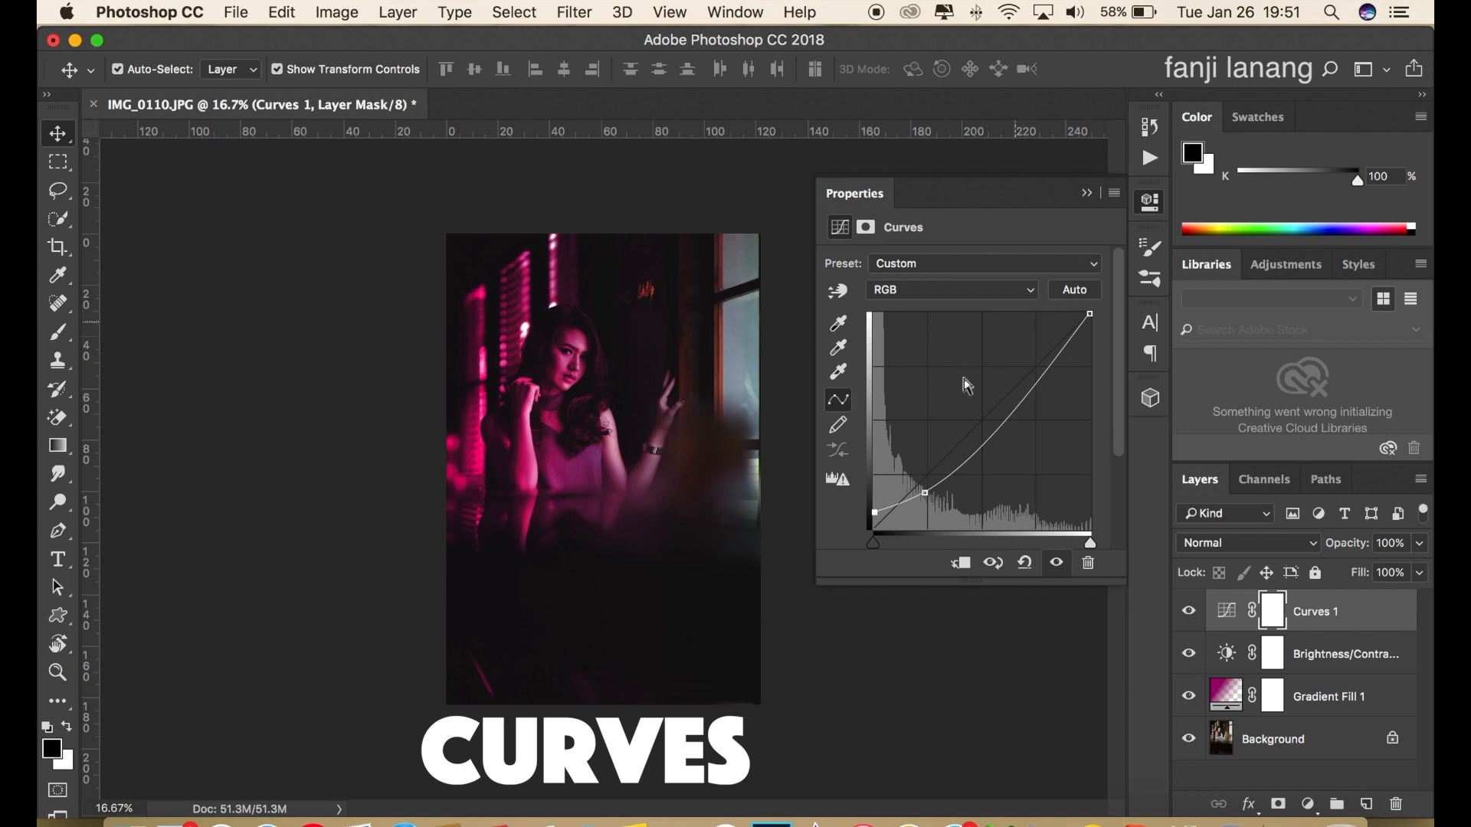
pyautogui.click(1088, 195)
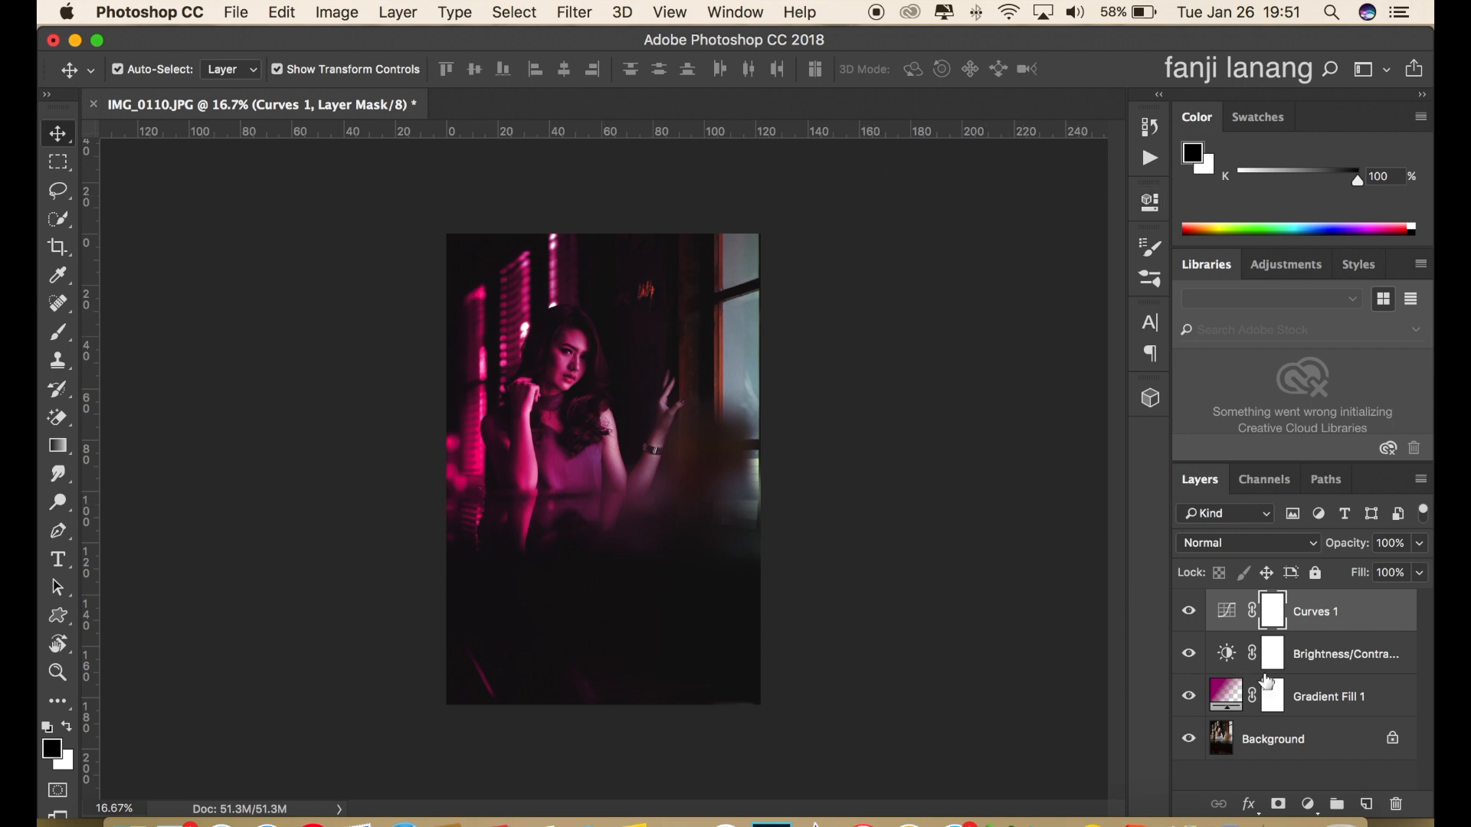
# - Add a second Gradient fill layer above the curves adjustment with an angle of 180°
pyautogui.click(1308, 804)
pyautogui.click(1309, 804)
pyautogui.click(1309, 804)
pyautogui.click(1314, 413)
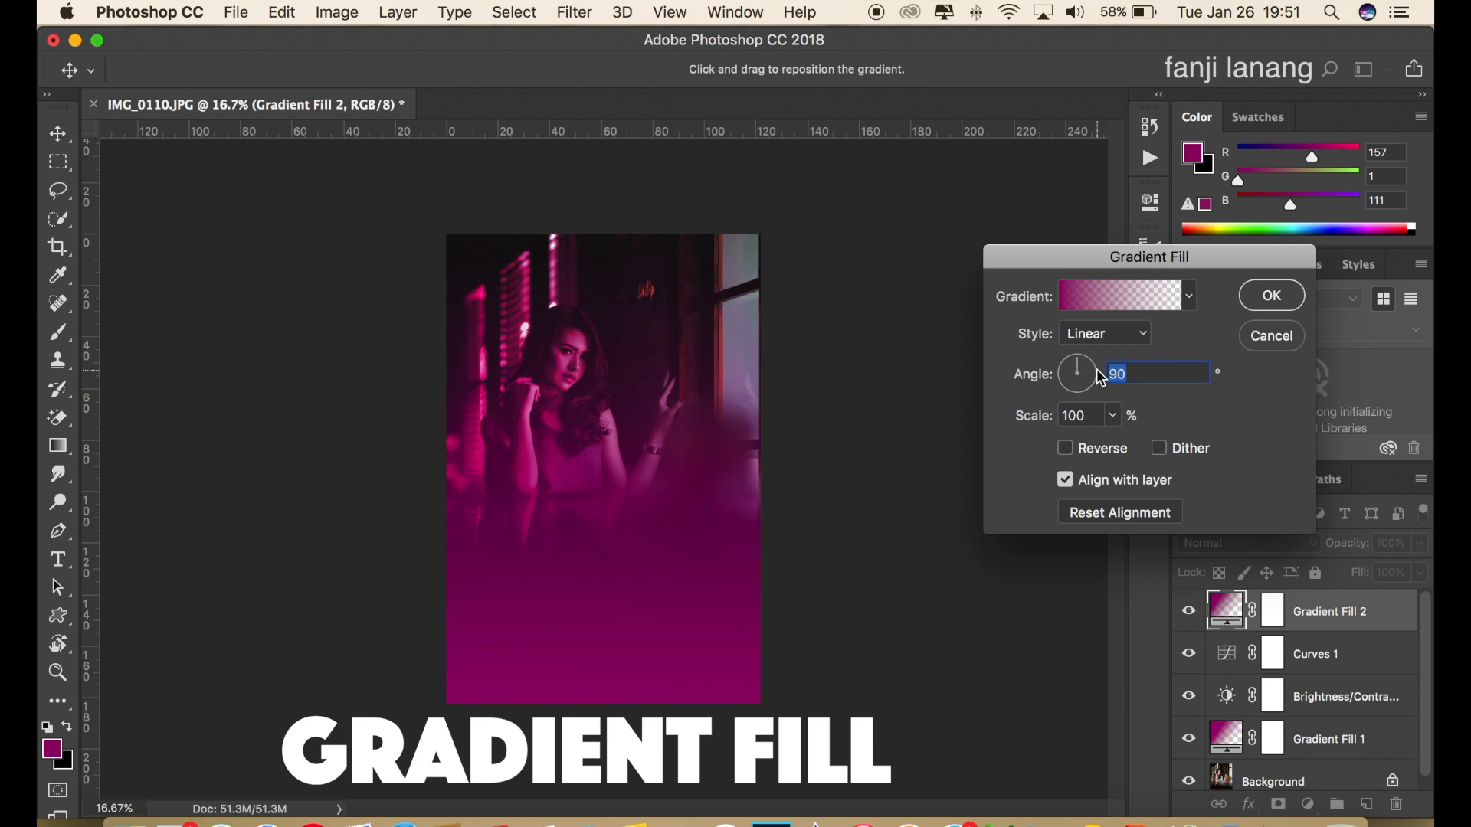
pyautogui.write('180')
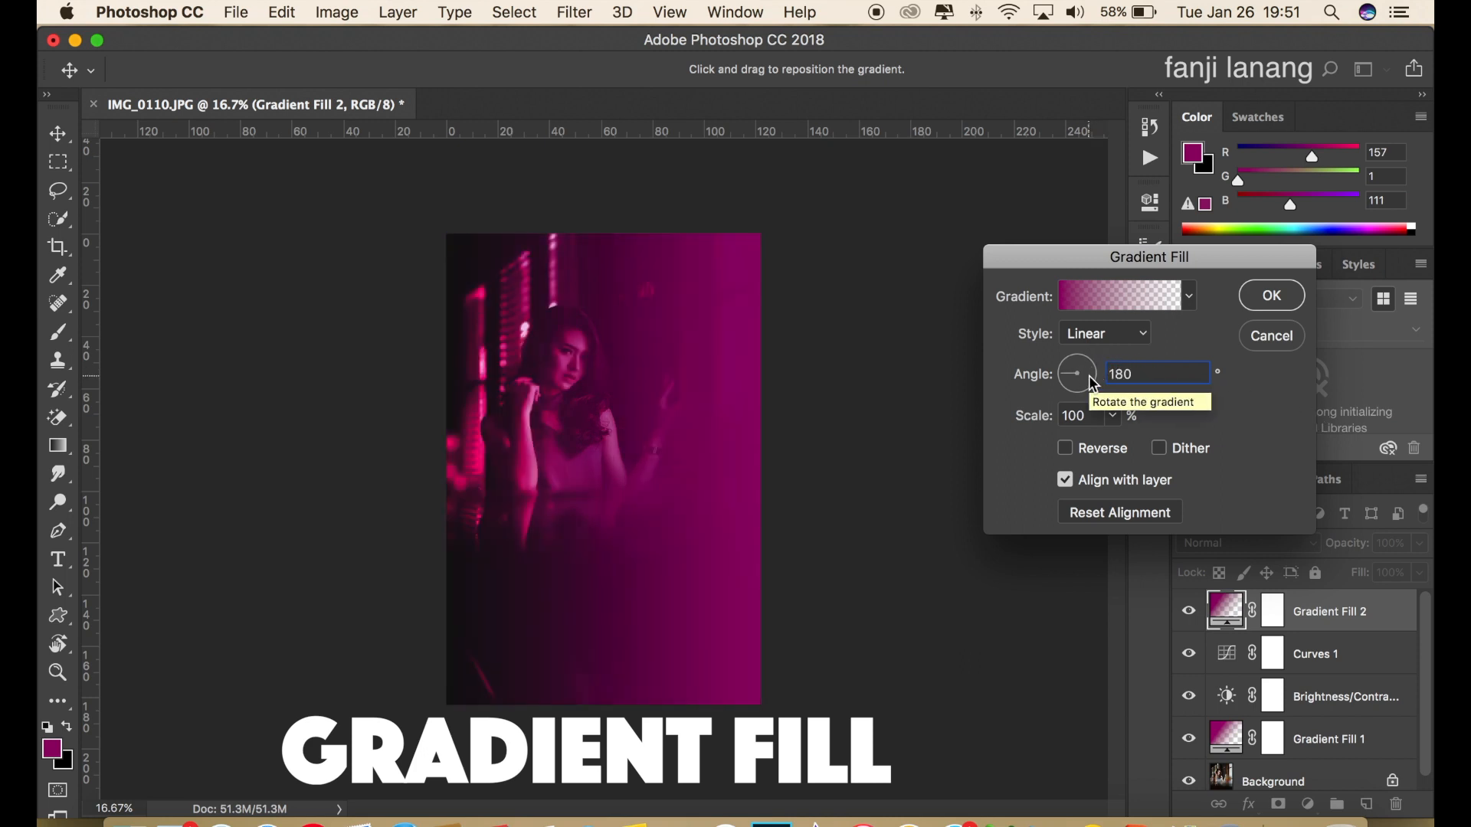
# - Delete the end color stop from the second fill layer's gradient
pyautogui.click(1072, 299)
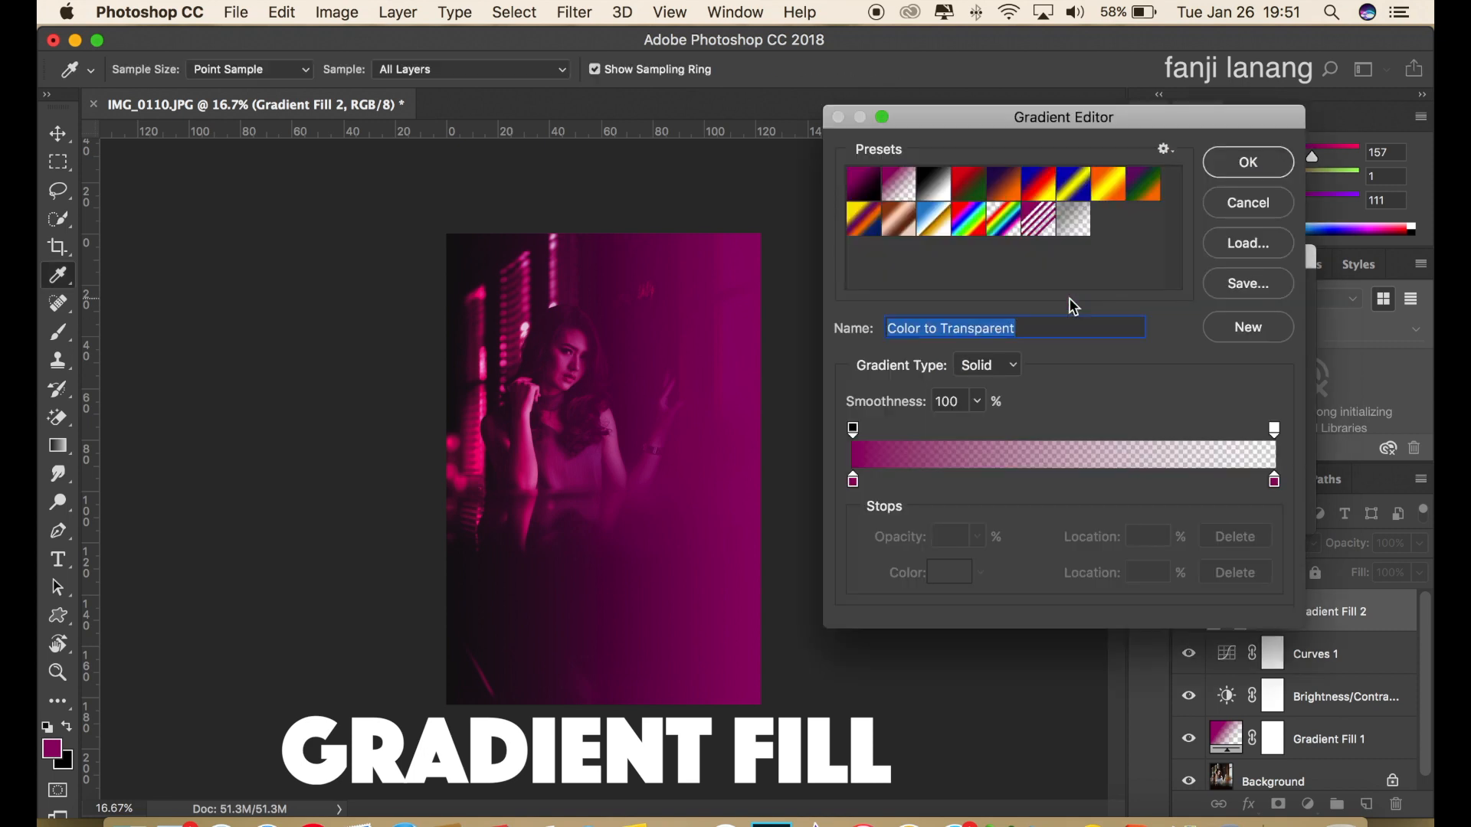
pyautogui.click(1276, 482)
pyautogui.click(1235, 572)
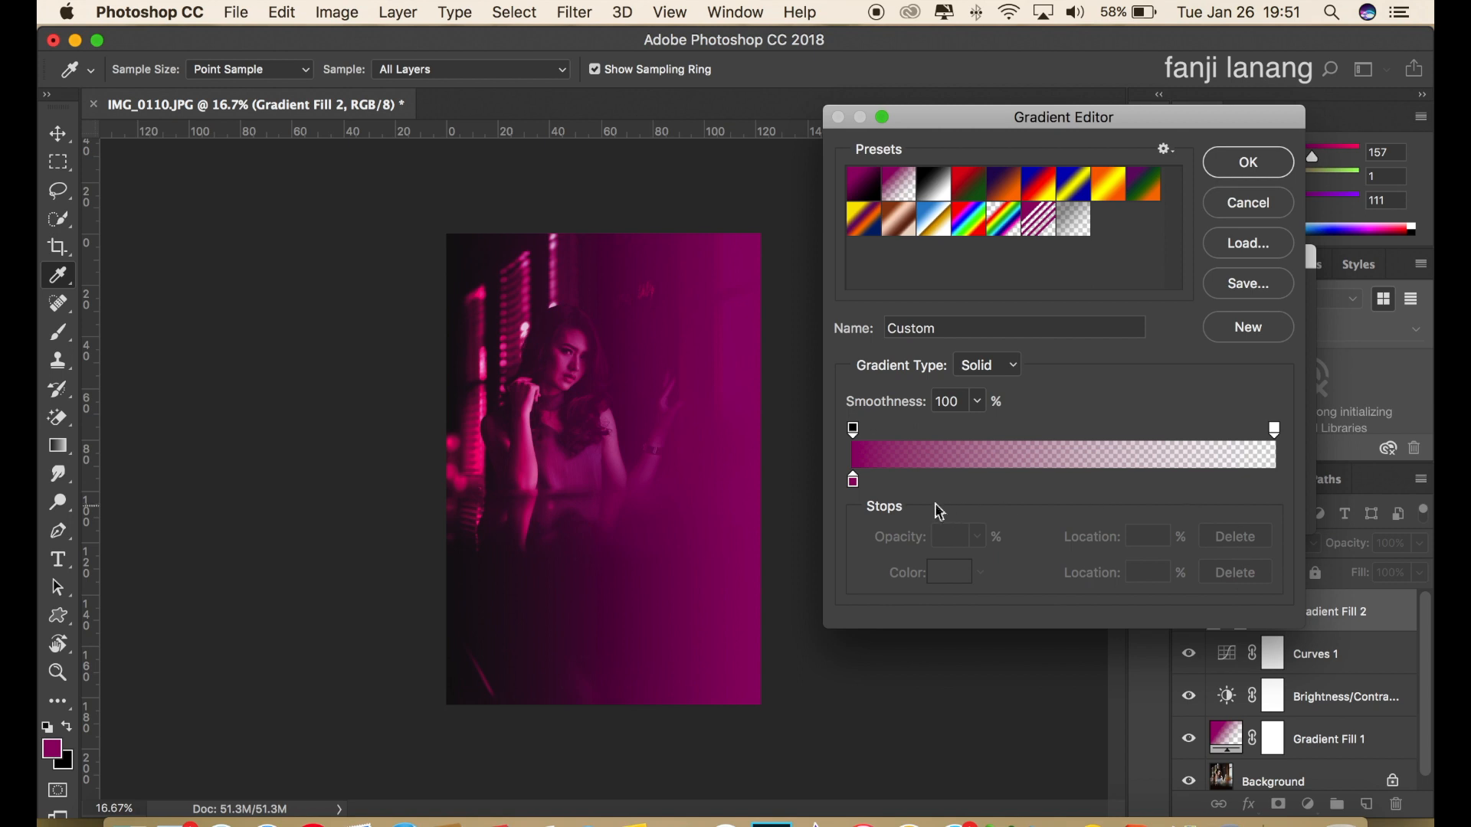
# - Change the remaining color stop of the second fill layer's gradient to blue #017a9d
pyautogui.click(855, 483)
pyautogui.doubleClick(854, 482)
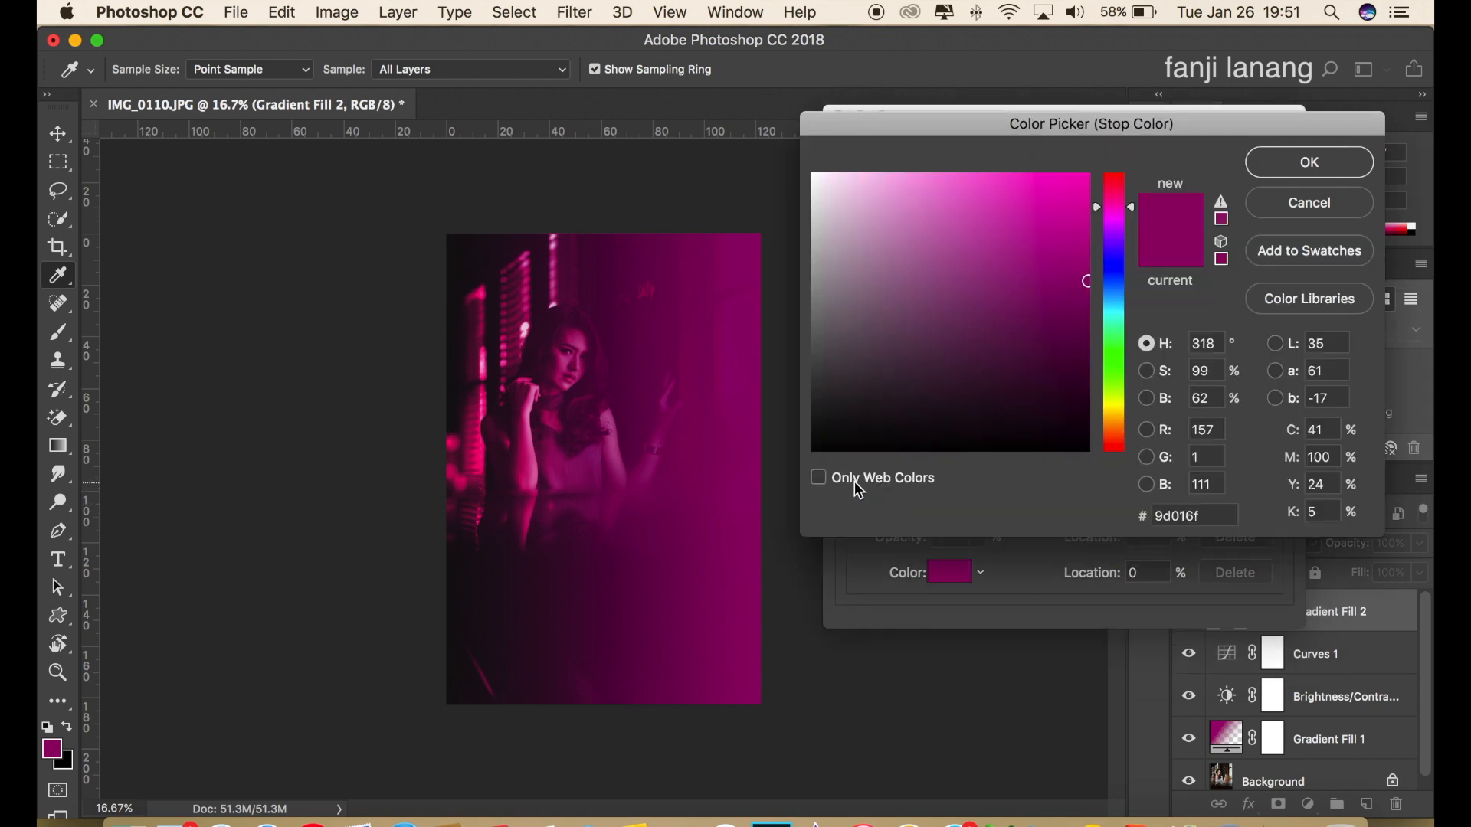
pyautogui.click(1118, 298)
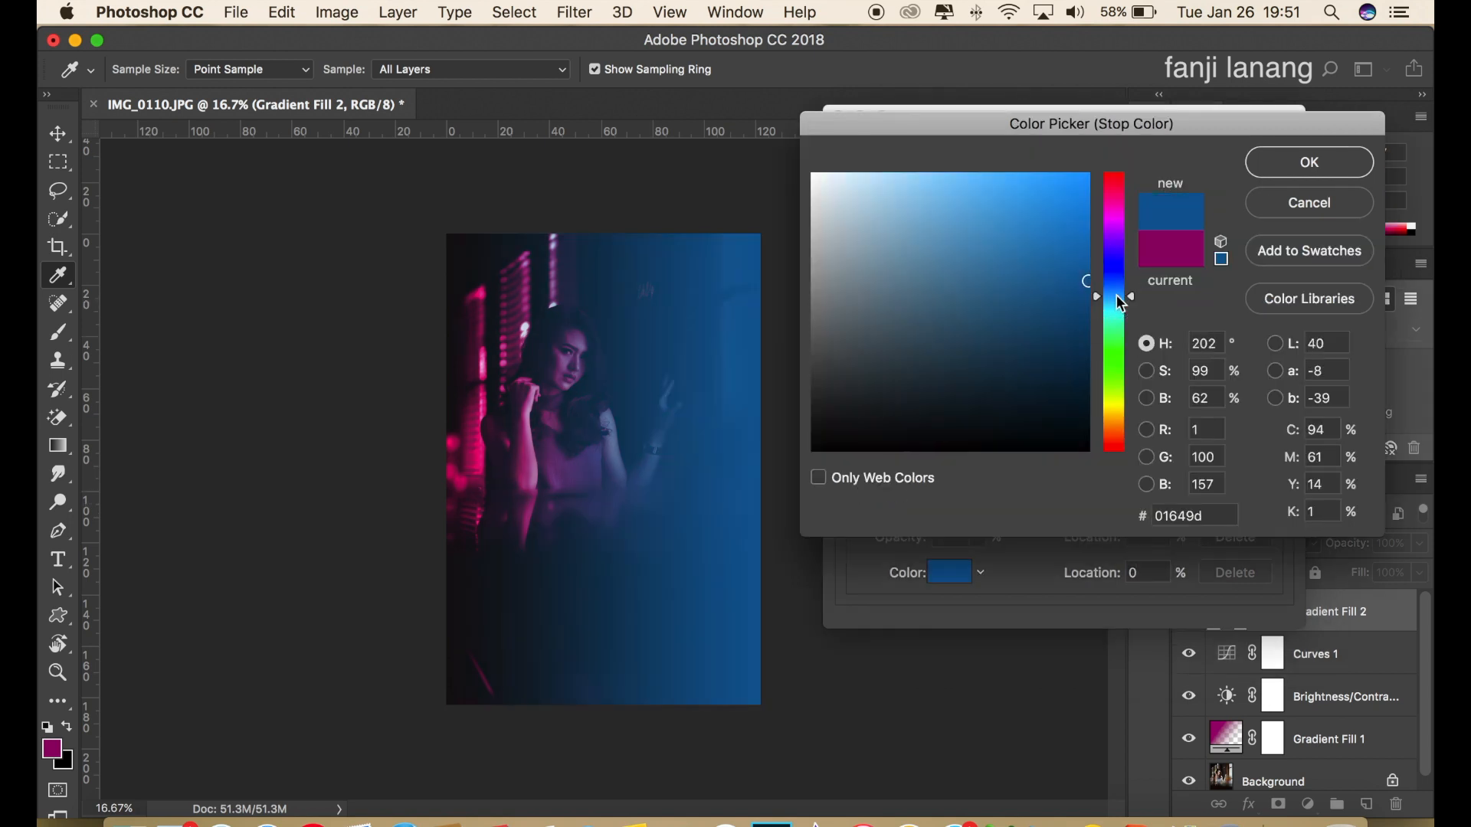
pyautogui.click(1119, 303)
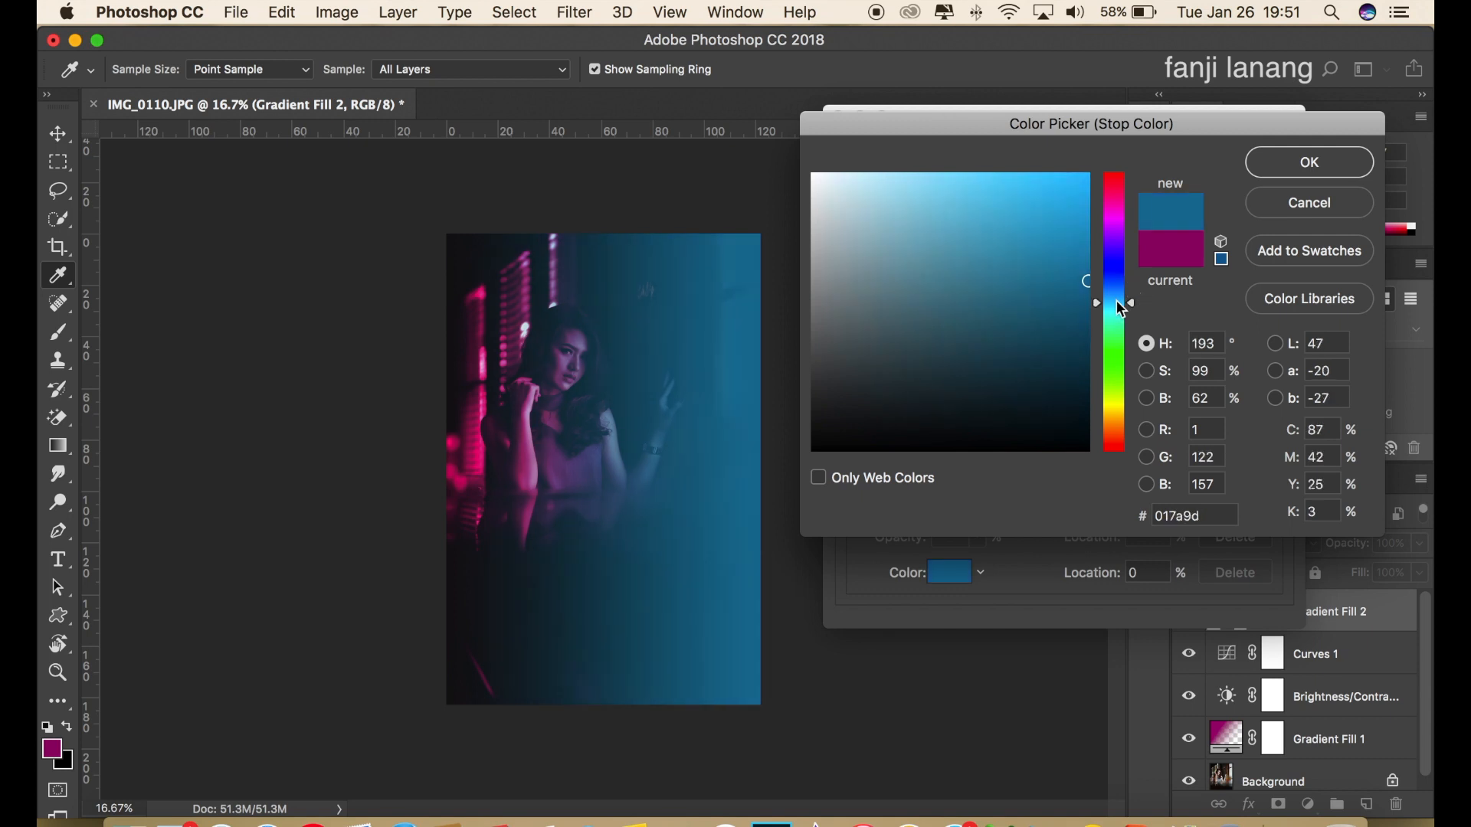
pyautogui.click(1294, 167)
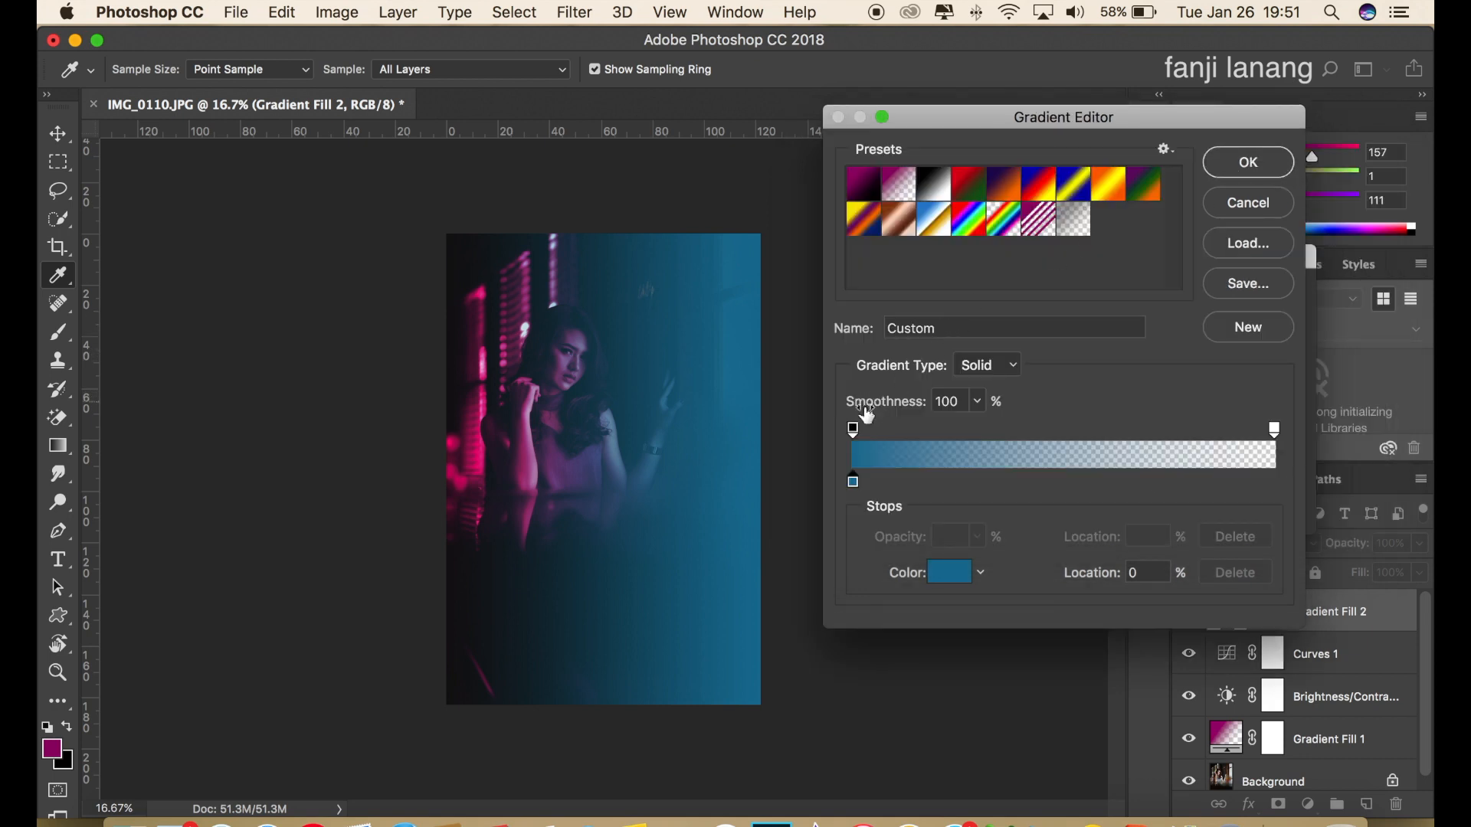
# - Try narrowing the blue gradient's fade by moving the opaque opacity stop to 35% and the transparent stop to 75%
pyautogui.moveTo(855, 429); pyautogui.dragTo(1005, 434)
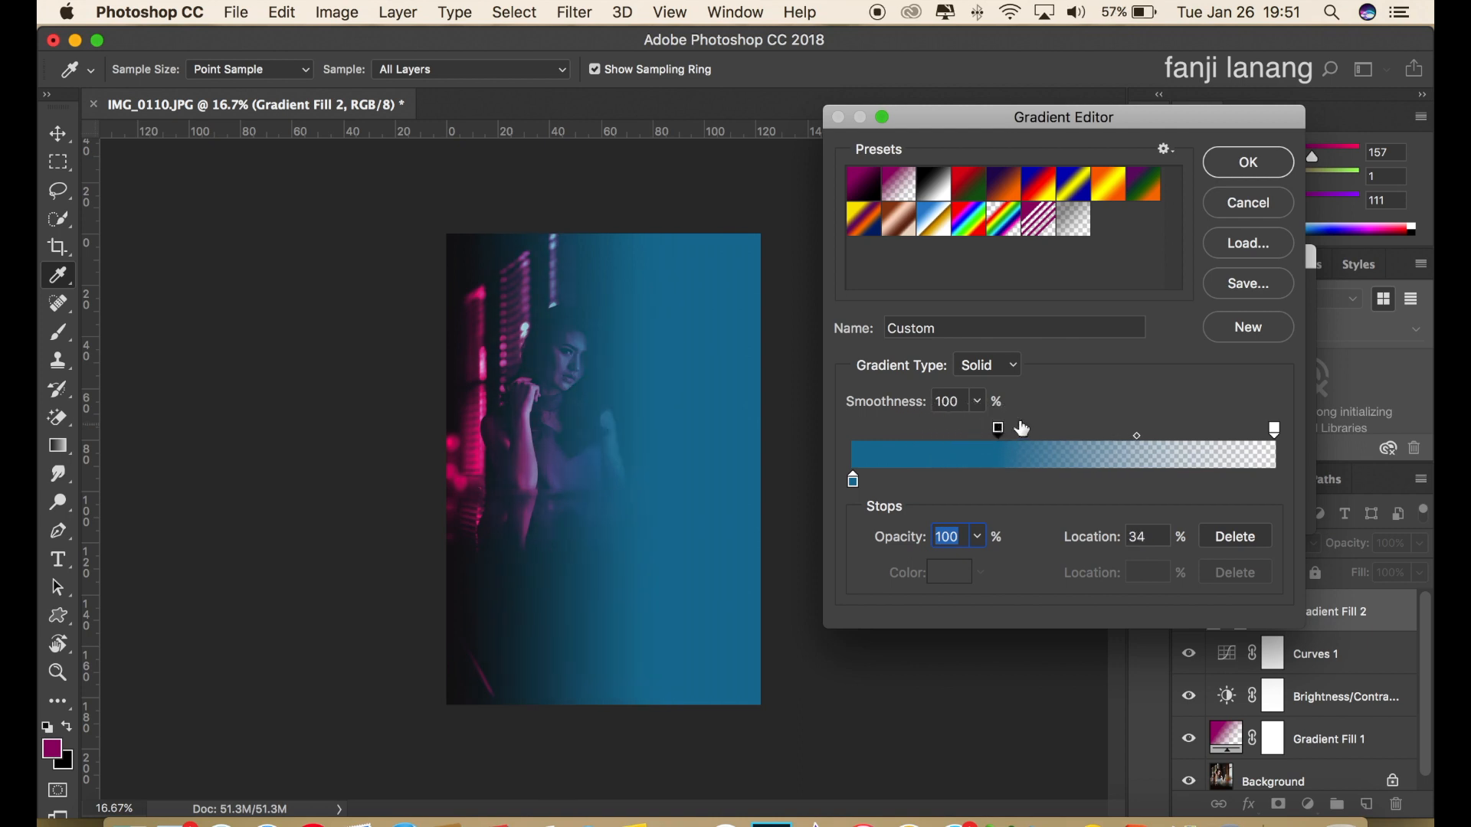
pyautogui.moveTo(1274, 429); pyautogui.dragTo(1216, 425)
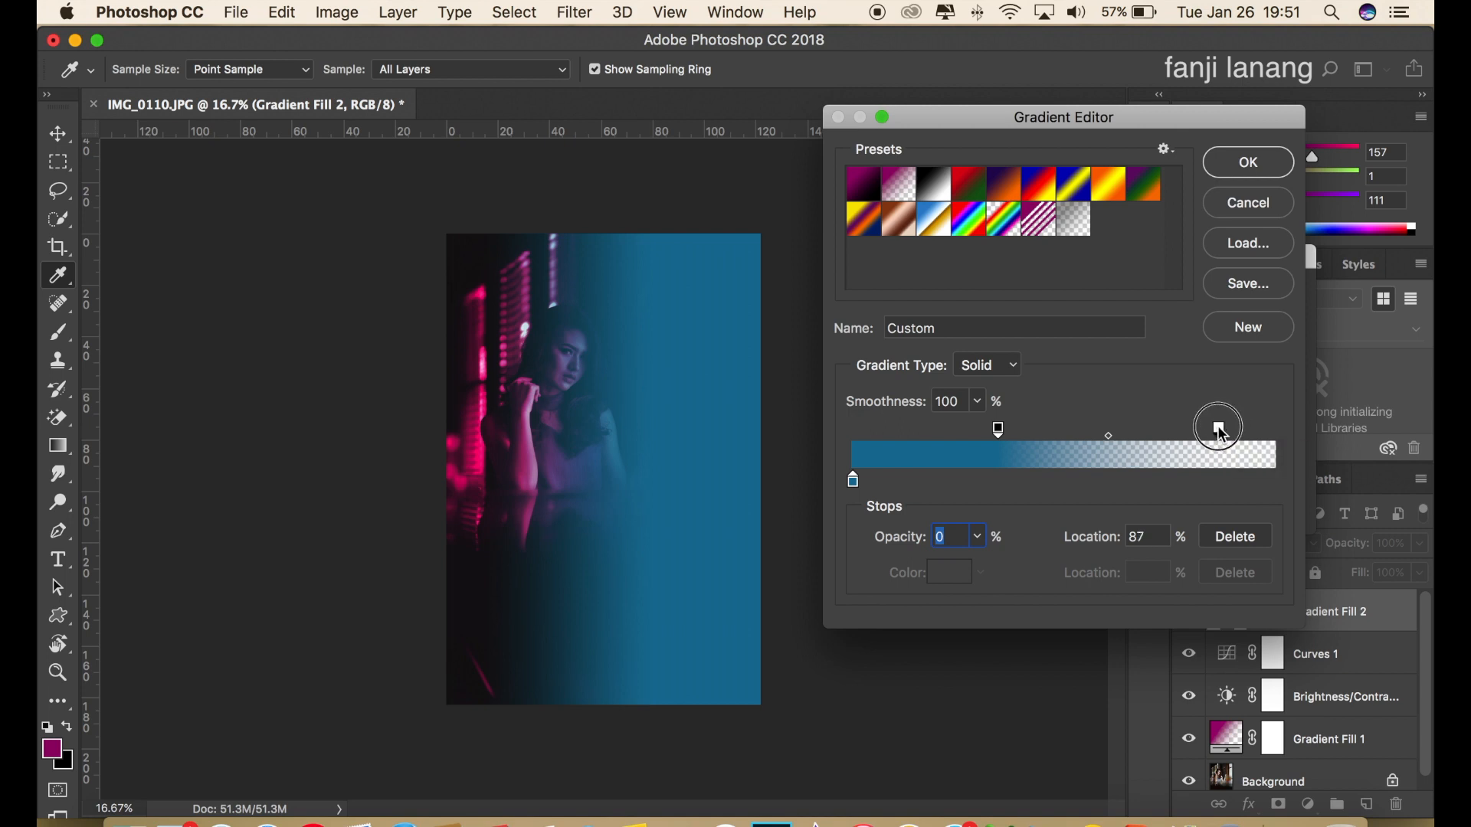
pyautogui.moveTo(998, 430); pyautogui.dragTo(1016, 433)
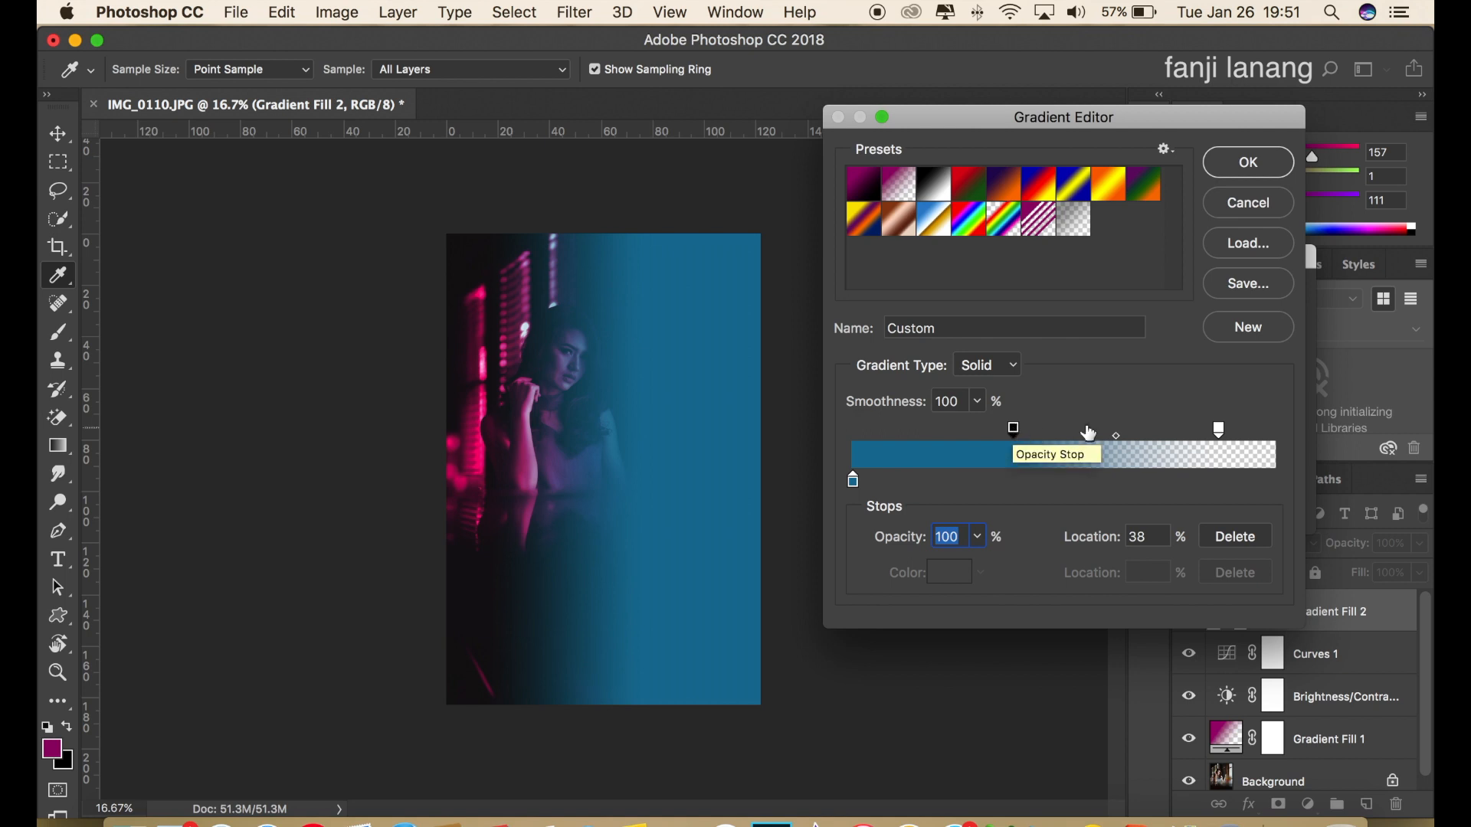
pyautogui.moveTo(1218, 427); pyautogui.dragTo(1209, 429)
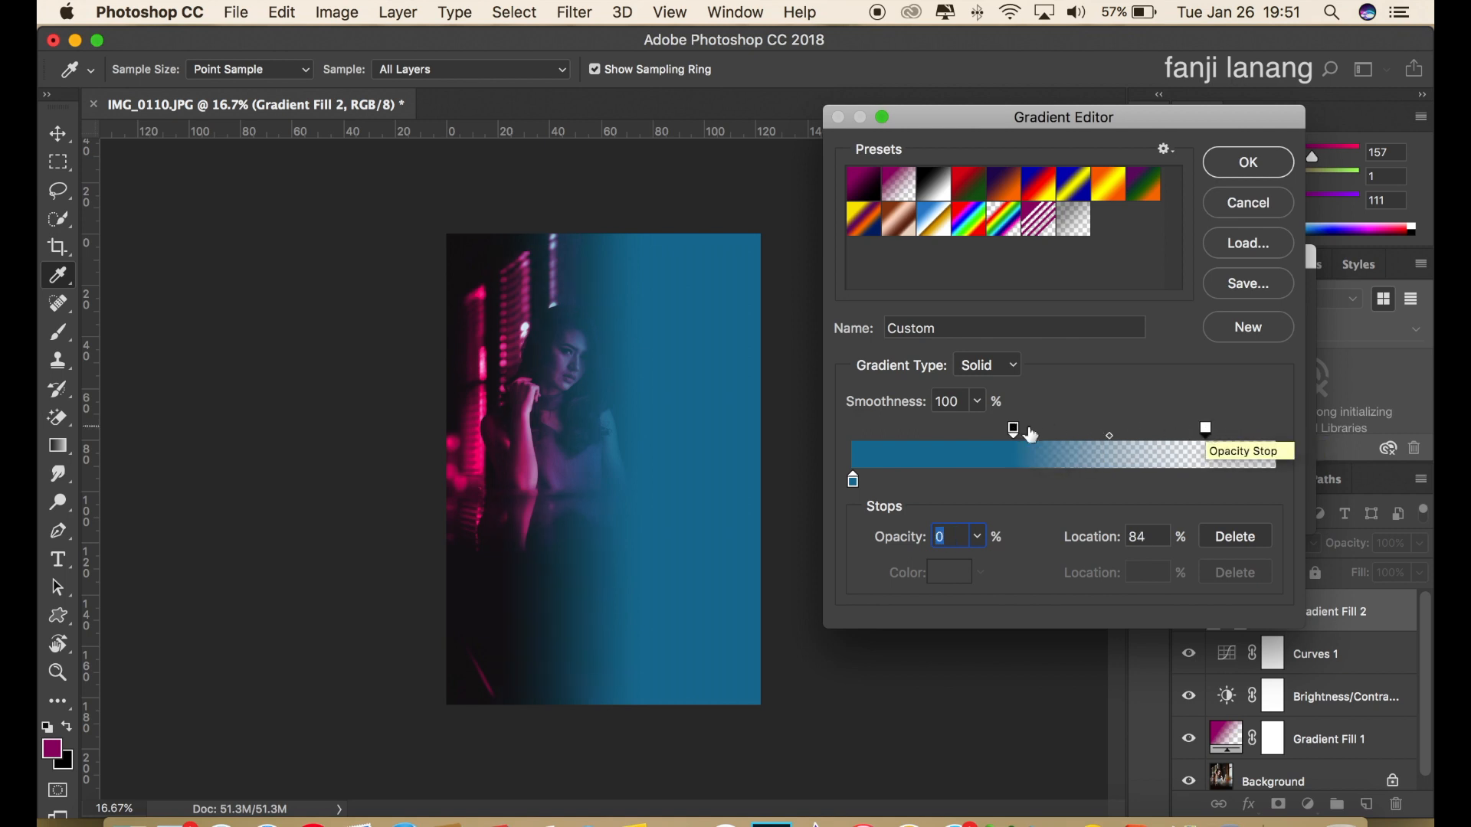
pyautogui.moveTo(1017, 432); pyautogui.dragTo(1006, 434)
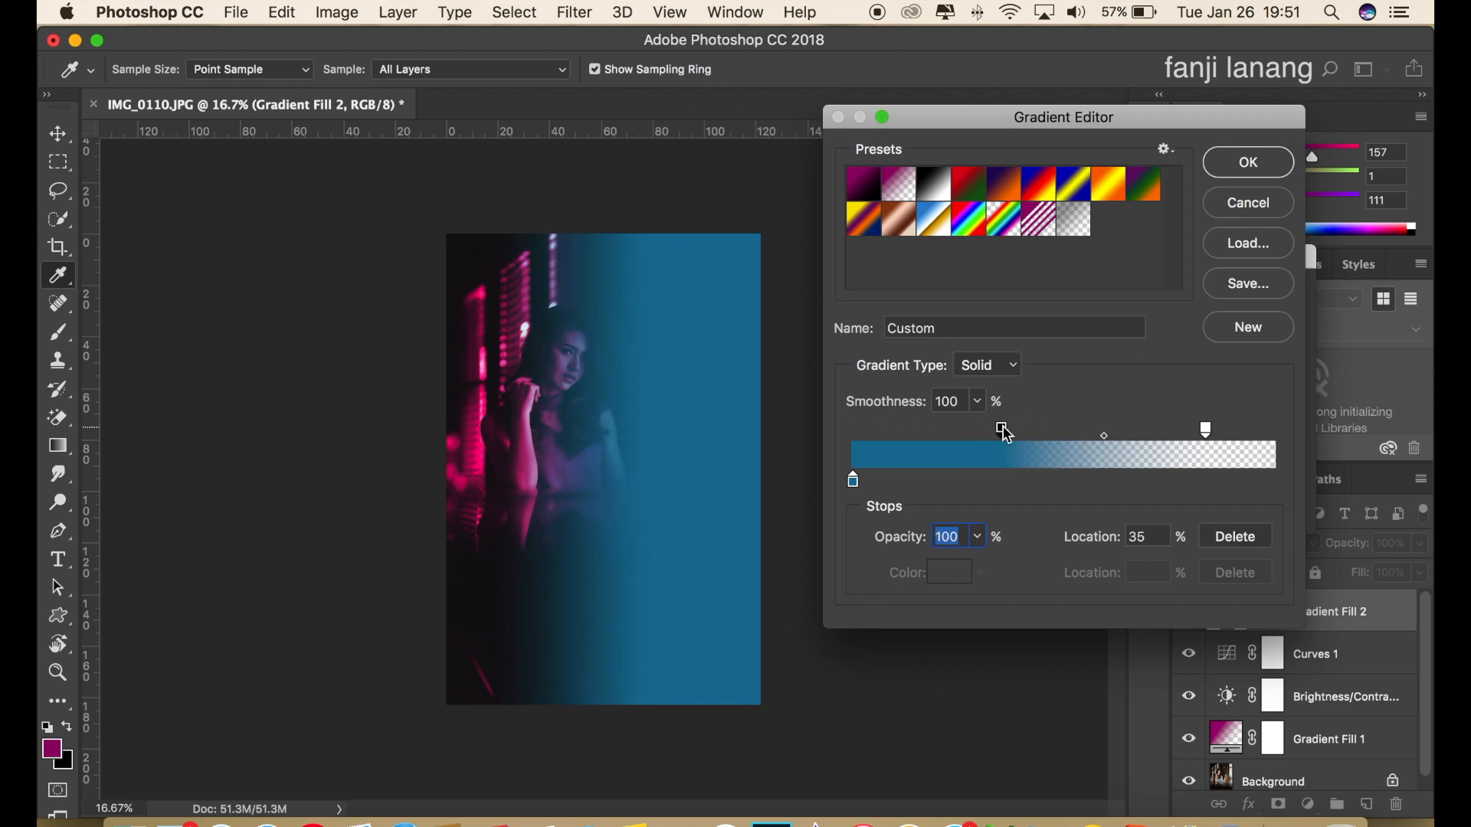
pyautogui.moveTo(1204, 430); pyautogui.dragTo(1170, 431)
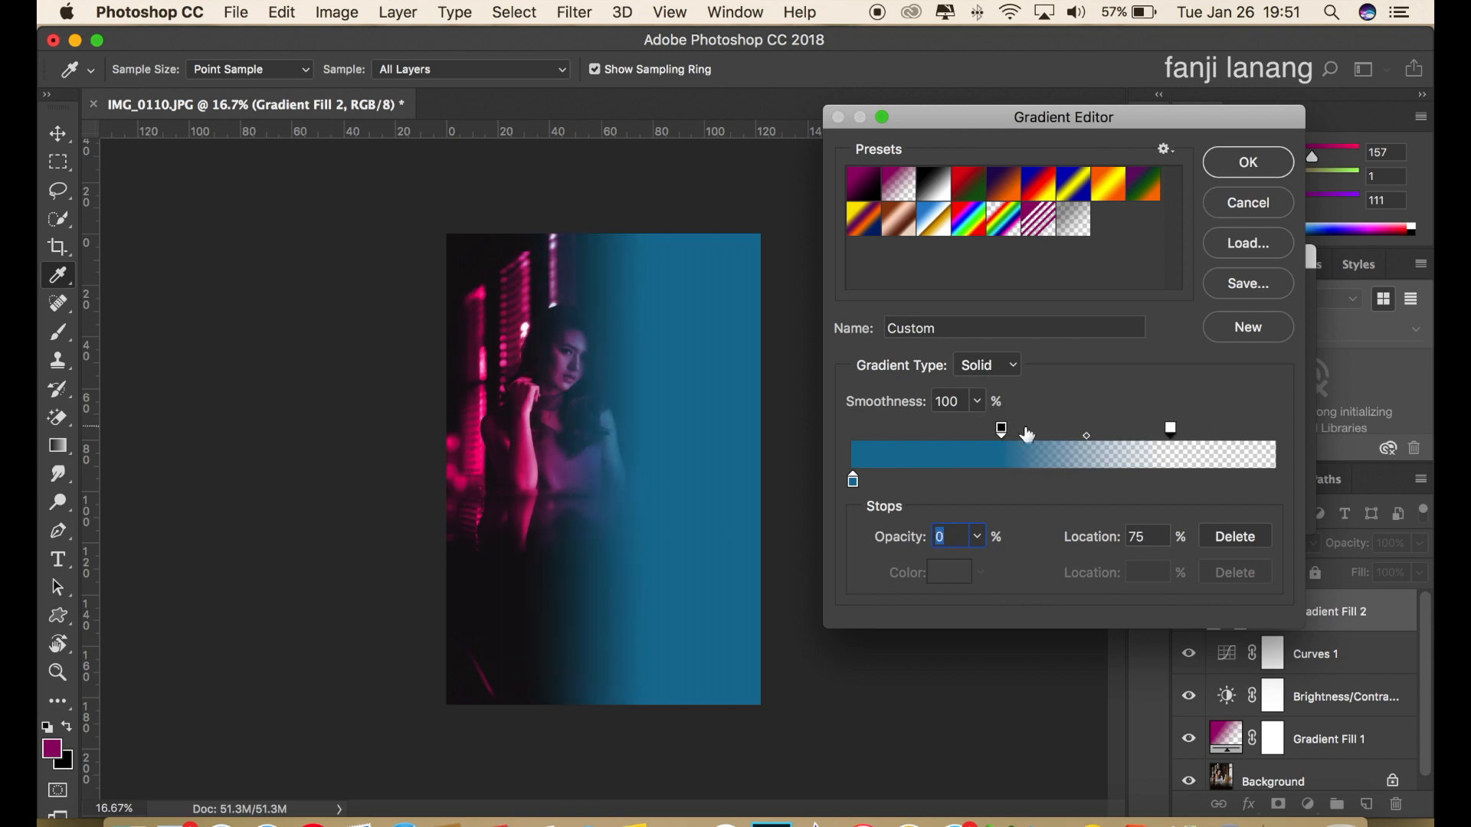
# - Place the blue gradient's opaque opacity stop at 26% and the transparent stop at 100%, and accept the gradient fill
pyautogui.moveTo(1001, 430); pyautogui.dragTo(944, 434)
pyautogui.moveTo(1172, 429); pyautogui.dragTo(1221, 433)
pyautogui.moveTo(941, 438); pyautogui.dragTo(969, 438)
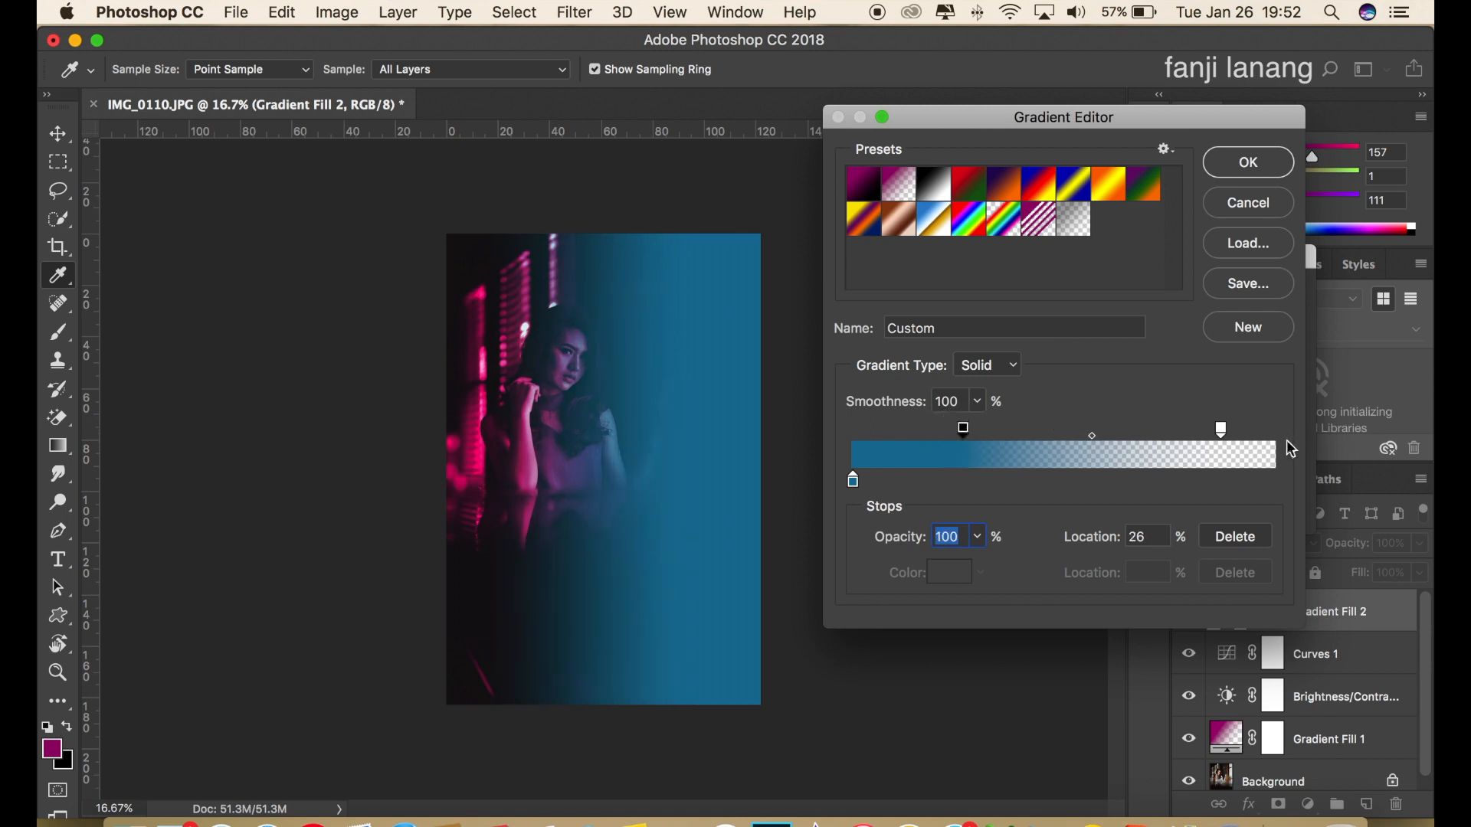
pyautogui.click(1229, 428)
pyautogui.moveTo(1232, 427); pyautogui.dragTo(1282, 443)
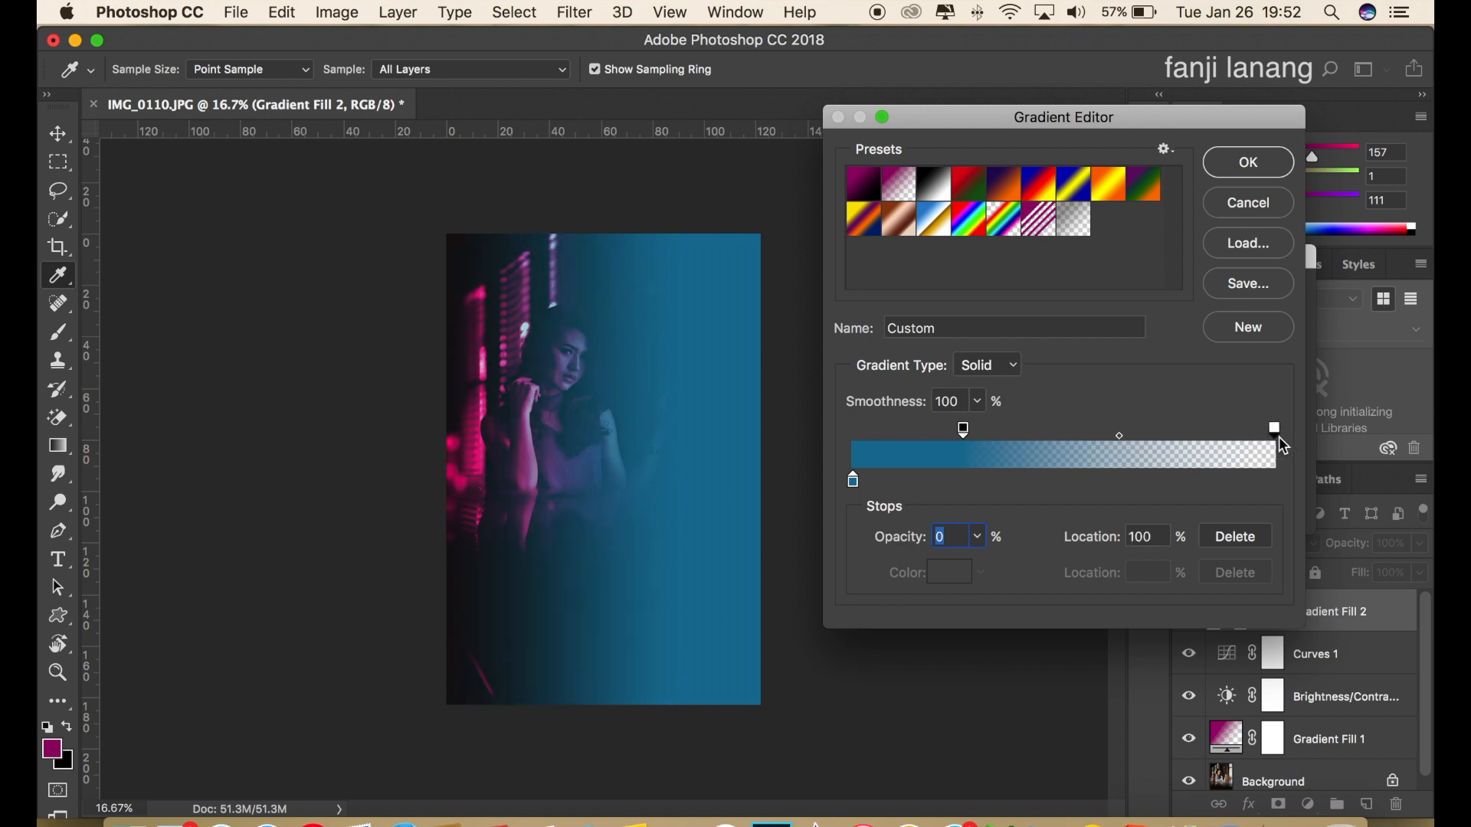
pyautogui.click(1236, 171)
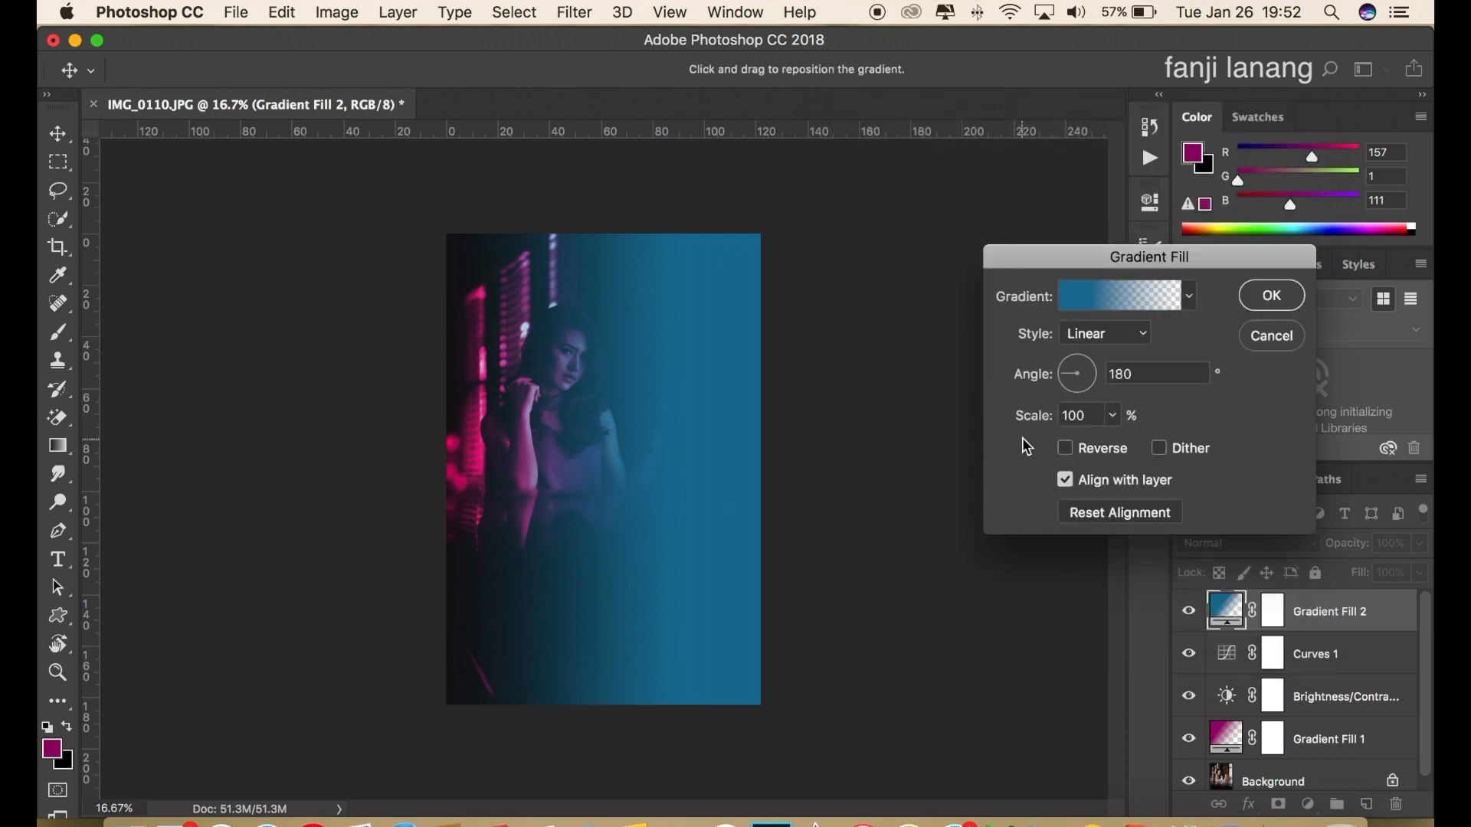
pyautogui.click(1282, 310)
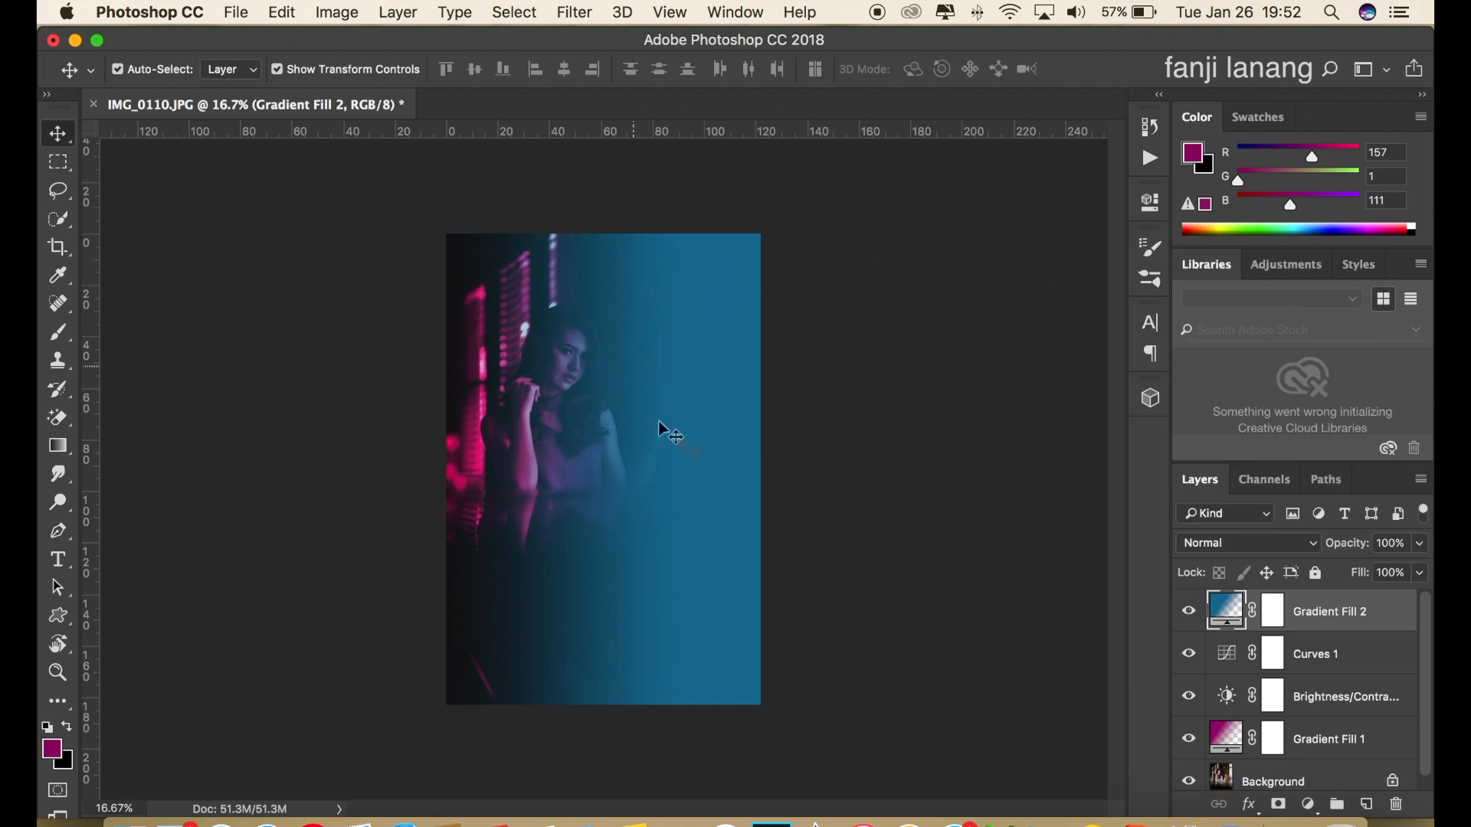
# - Set the blue gradient fill layer's blend mode to Color, and compare the photo with the curves adjustment hidden and shown
pyautogui.click(1288, 544)
pyautogui.moveTo(1249, 809)
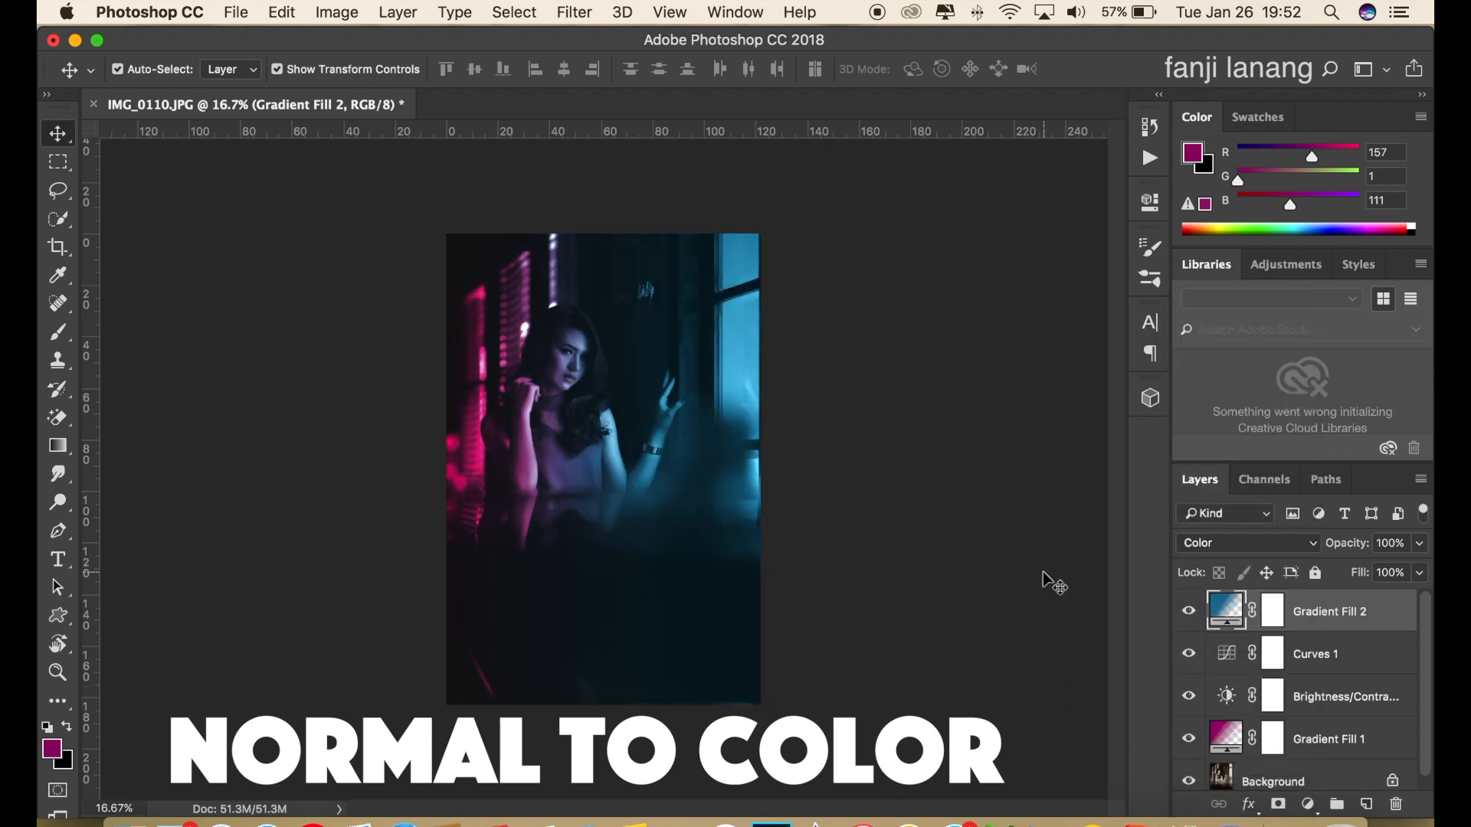
pyautogui.click(1189, 655)
pyautogui.click(1190, 655)
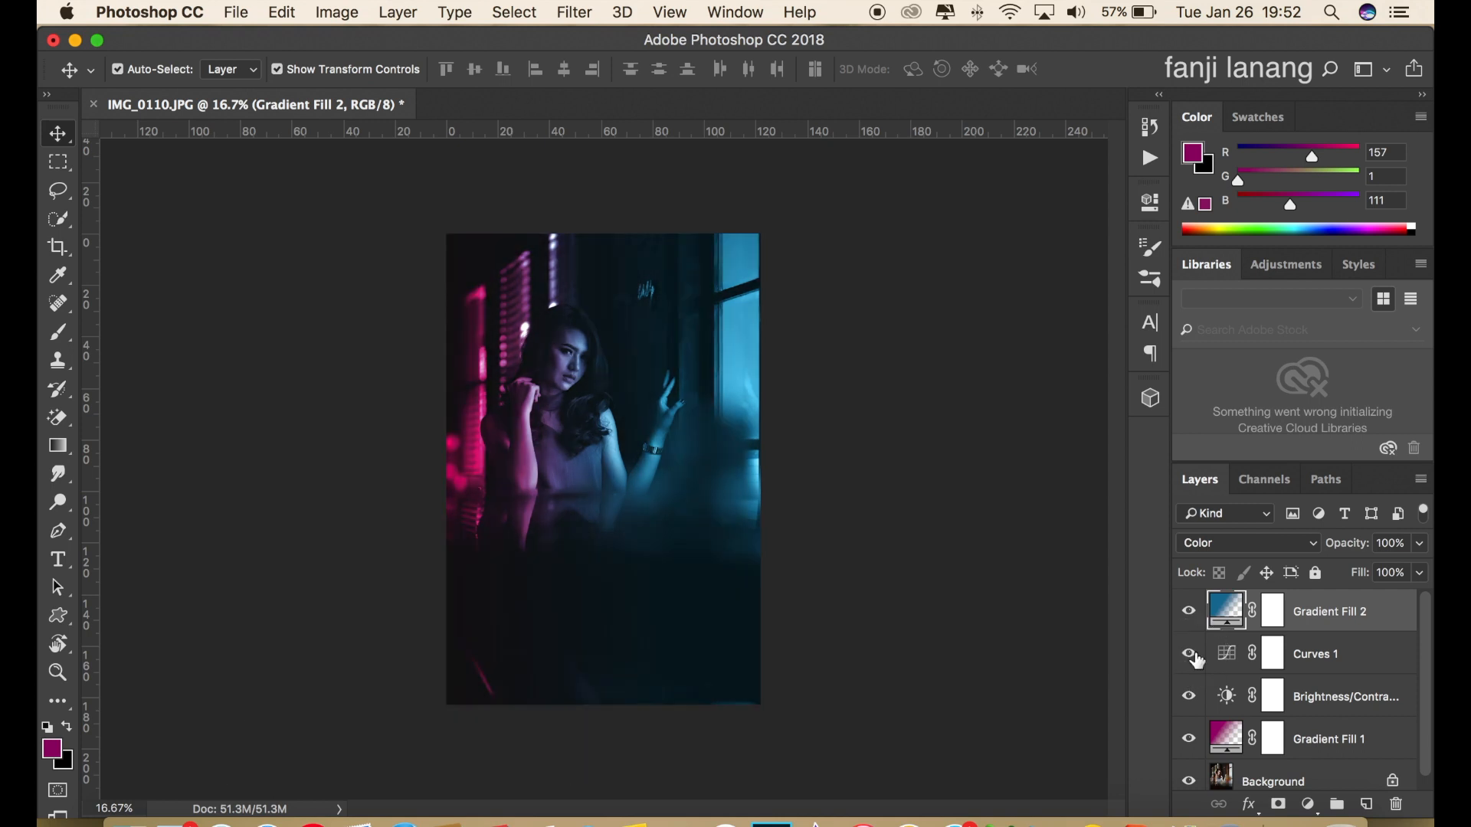
# - Set the brightness of the Brightness/Contrast adjustment layer to -55
pyautogui.doubleClick(1227, 696)
pyautogui.moveTo(912, 314); pyautogui.dragTo(919, 334)
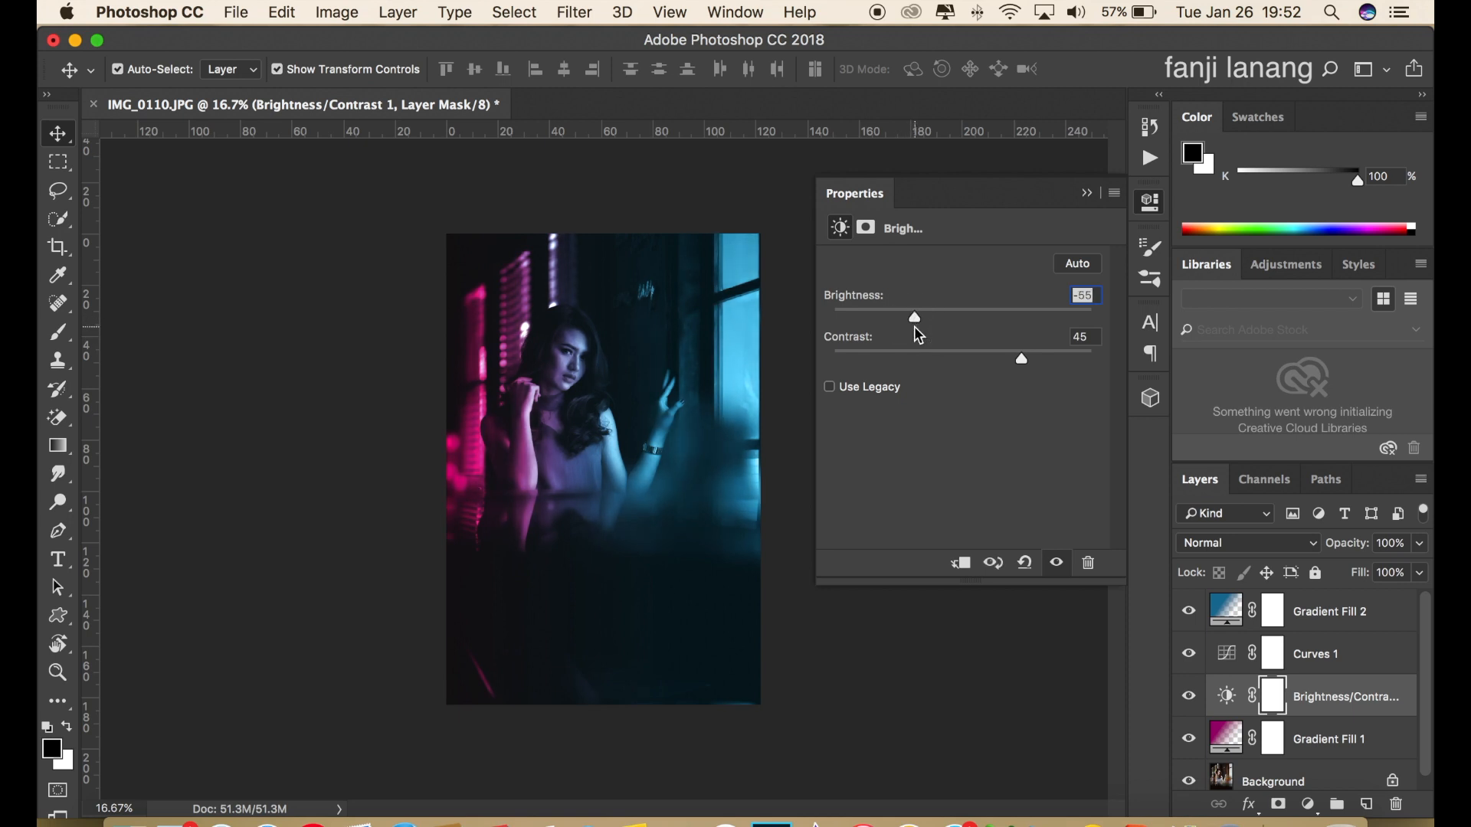
pyautogui.click(1085, 193)
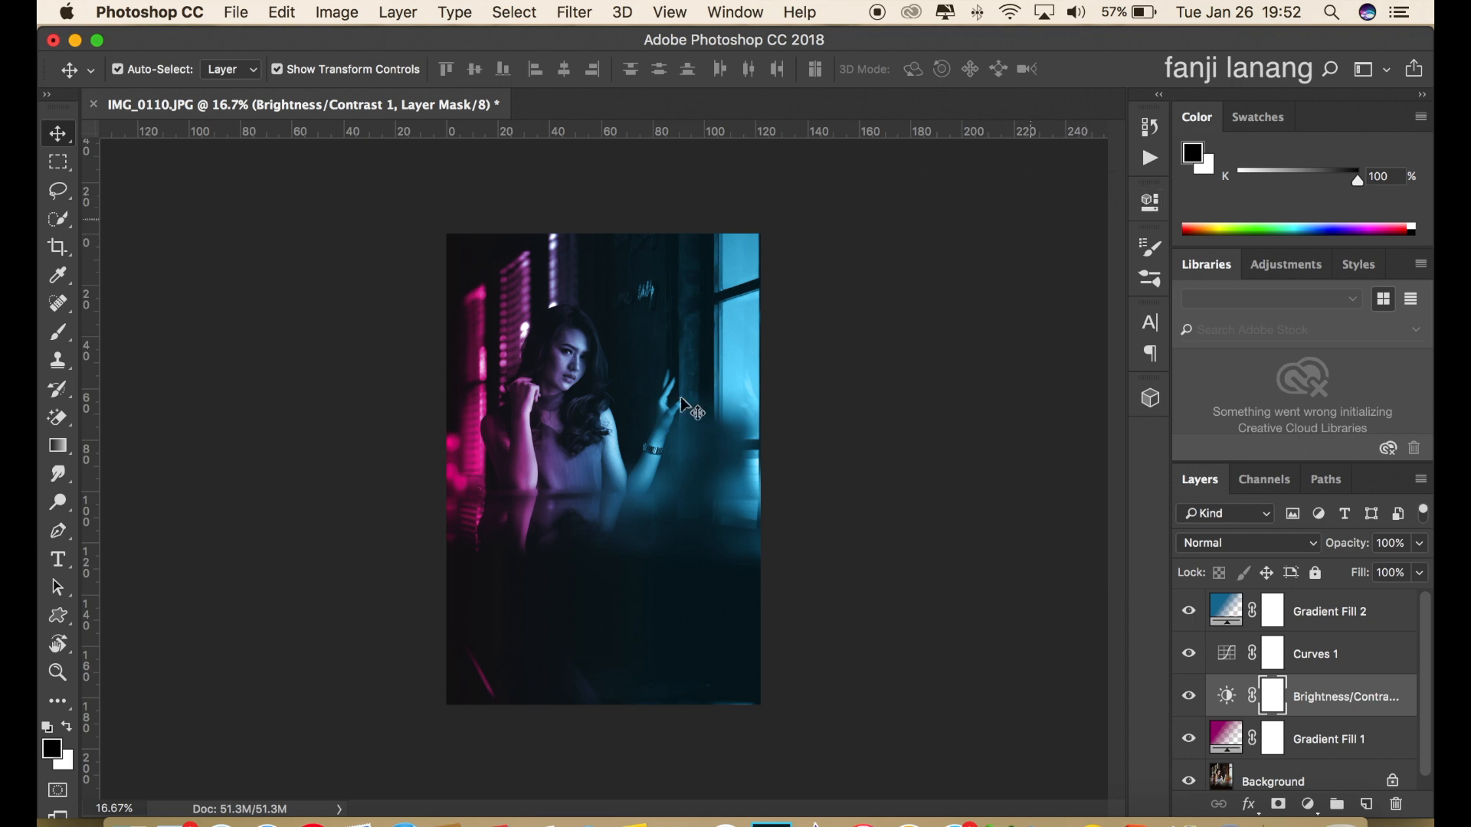
# - Add a new empty layer above the second gradient fill and activate the Brush tool with the 600 px signature brush
pyautogui.click(1324, 618)
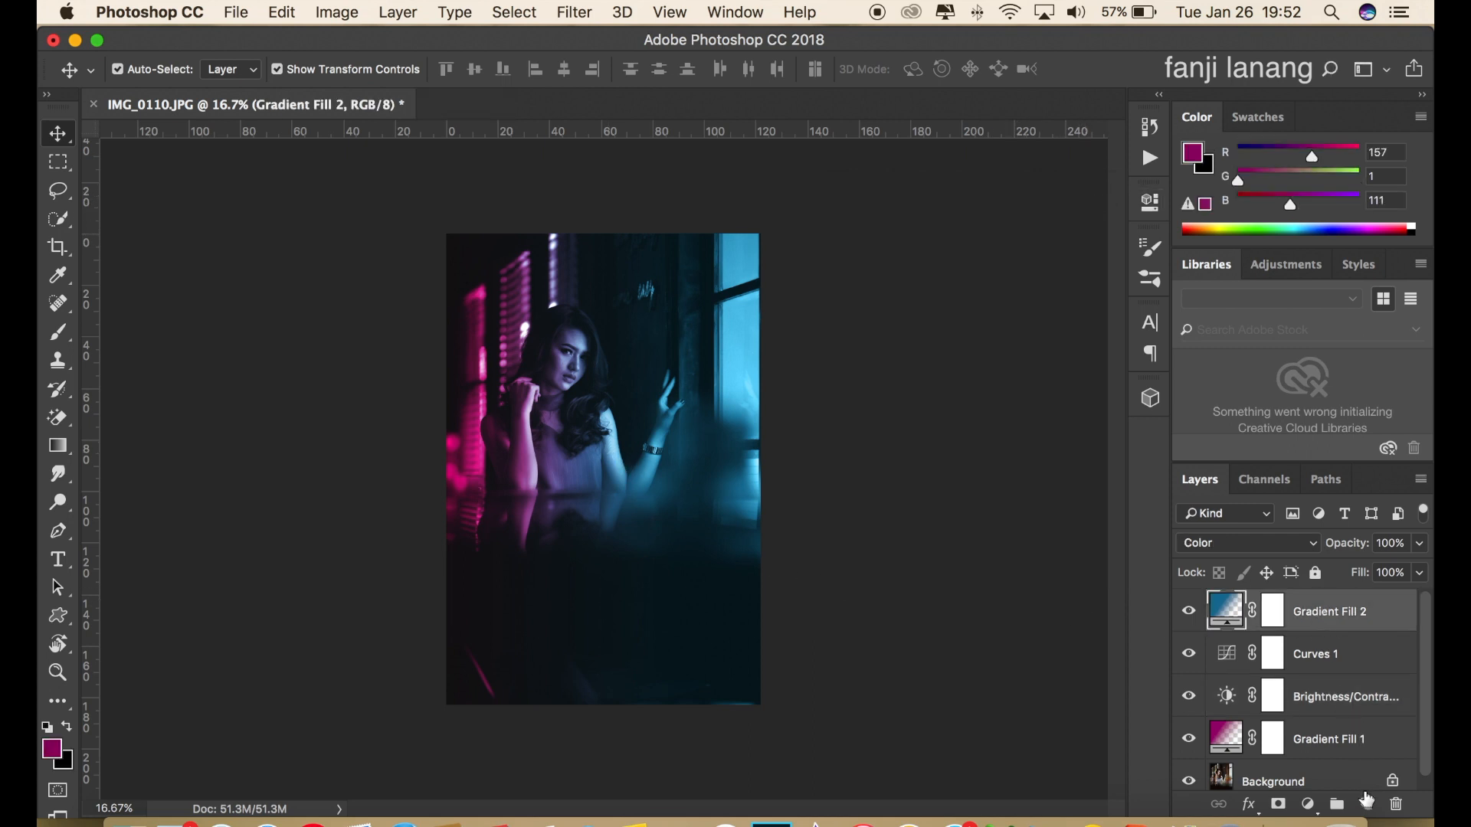
pyautogui.click(1366, 802)
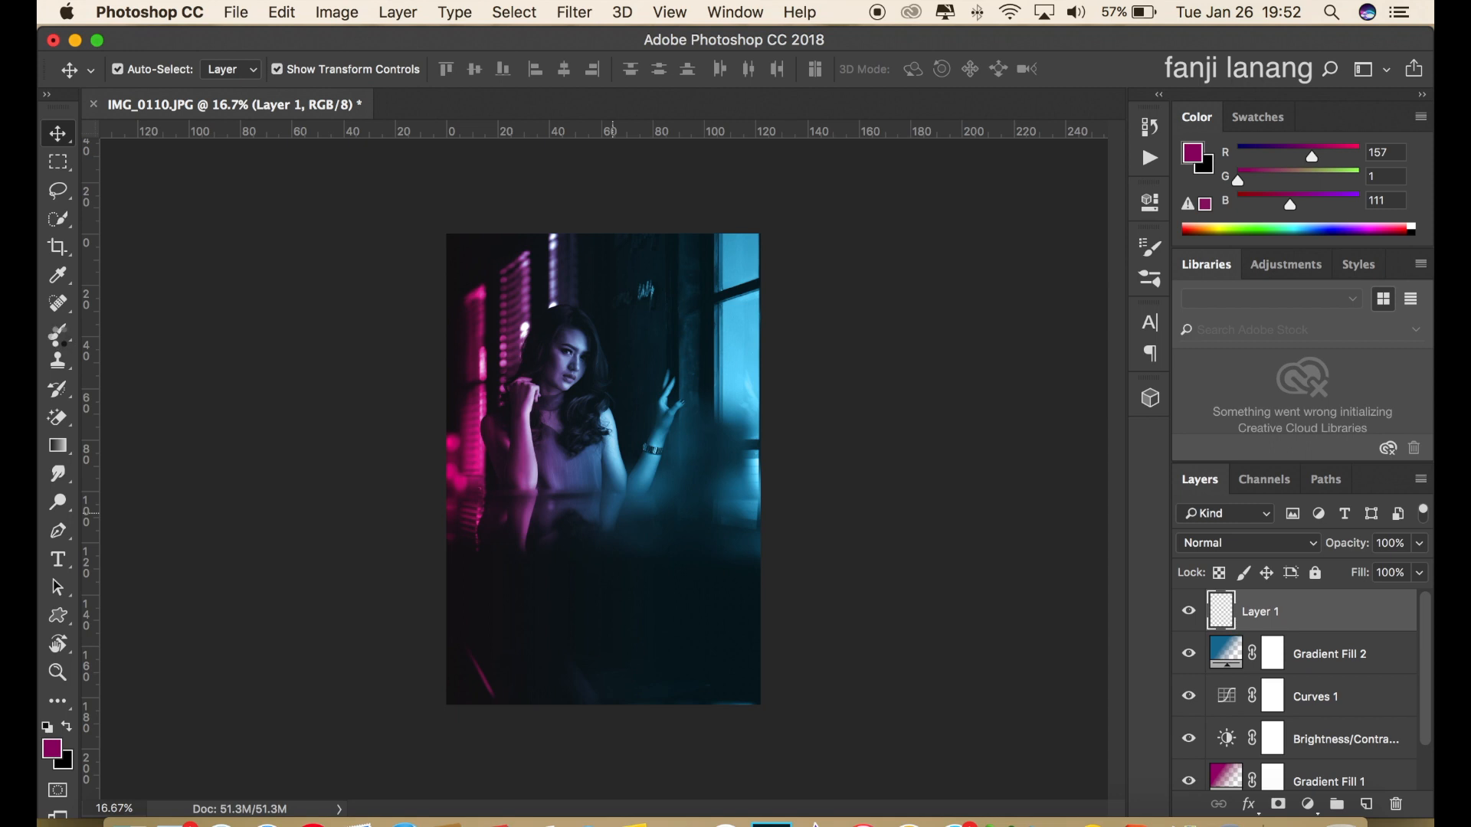
pyautogui.click(61, 340)
pyautogui.click(153, 71)
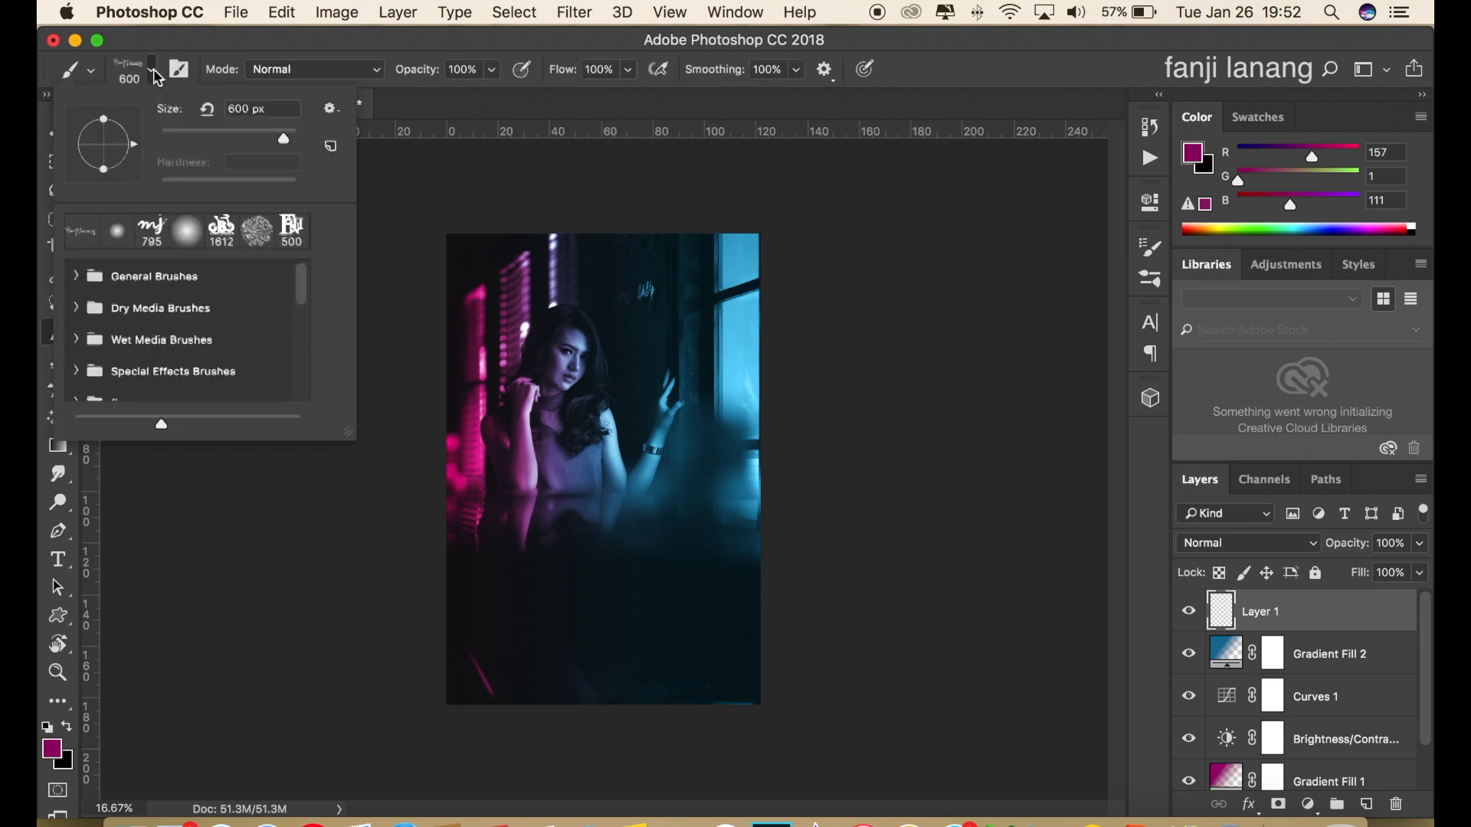
pyautogui.click(957, 70)
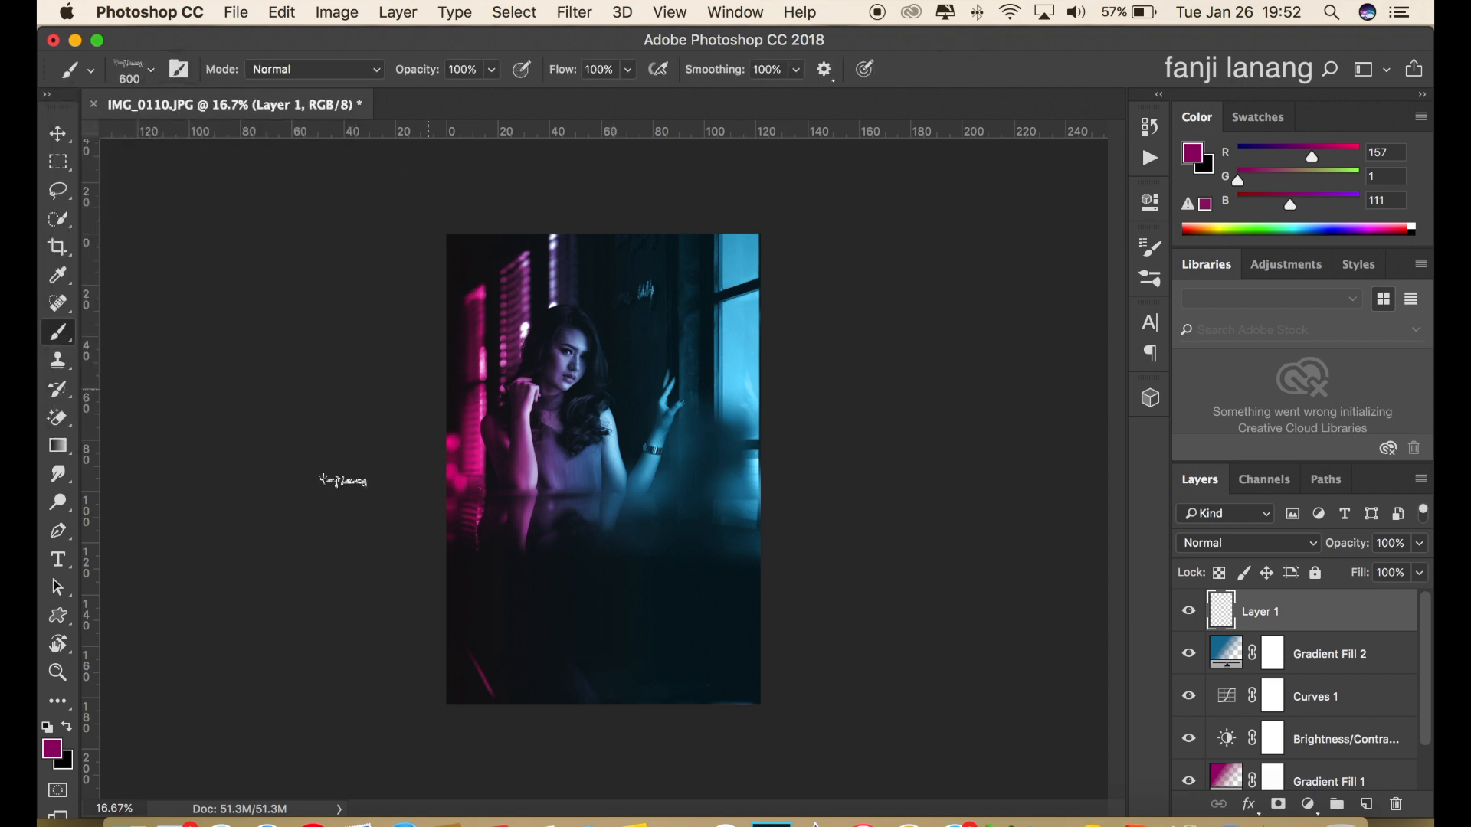
# - Make white the foreground color and stamp the signature once near the photo's lower edge, at its horizontal center
pyautogui.click(47, 728)
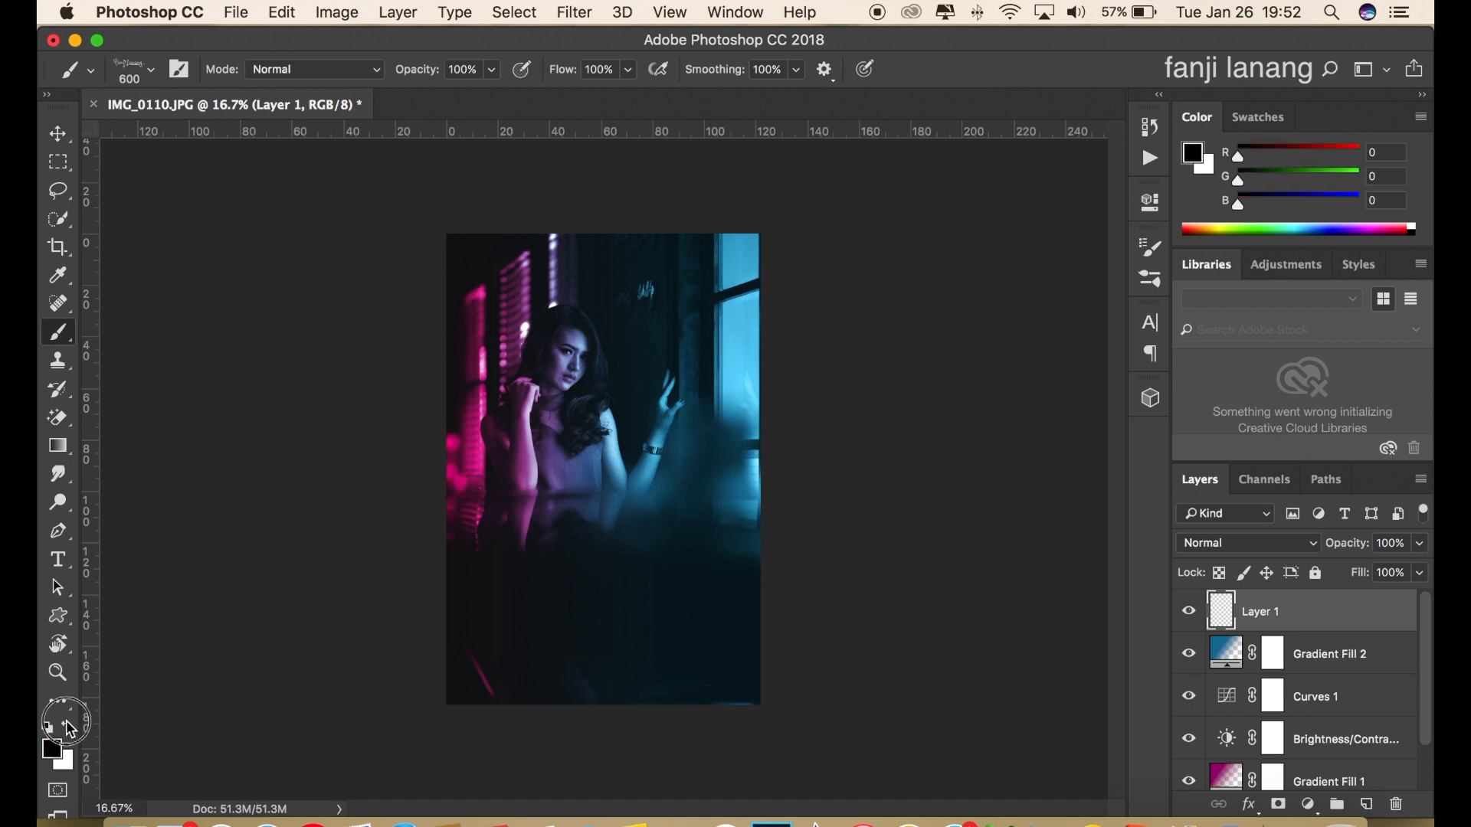
pyautogui.click(68, 726)
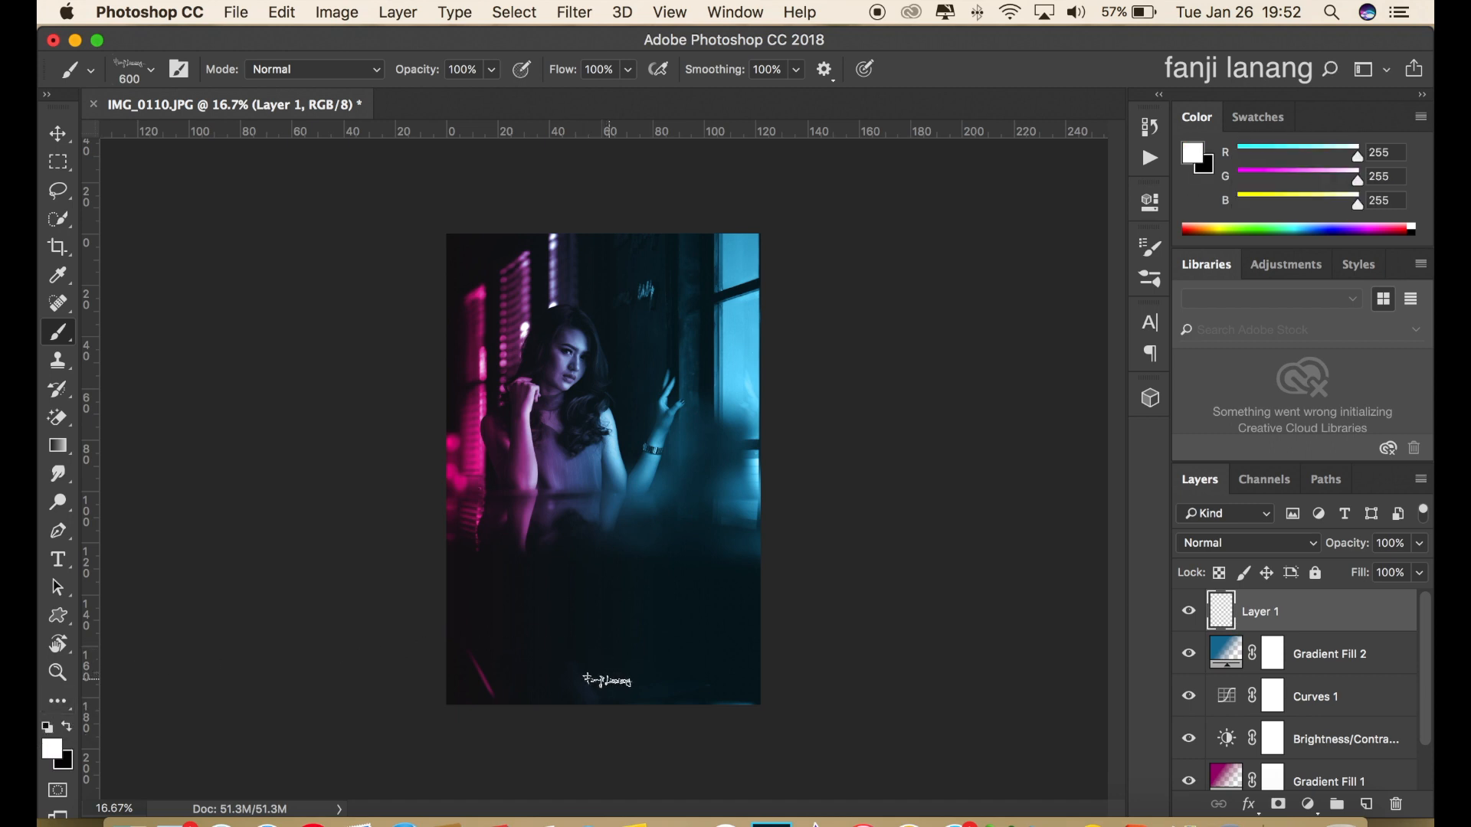
pyautogui.click(607, 681)
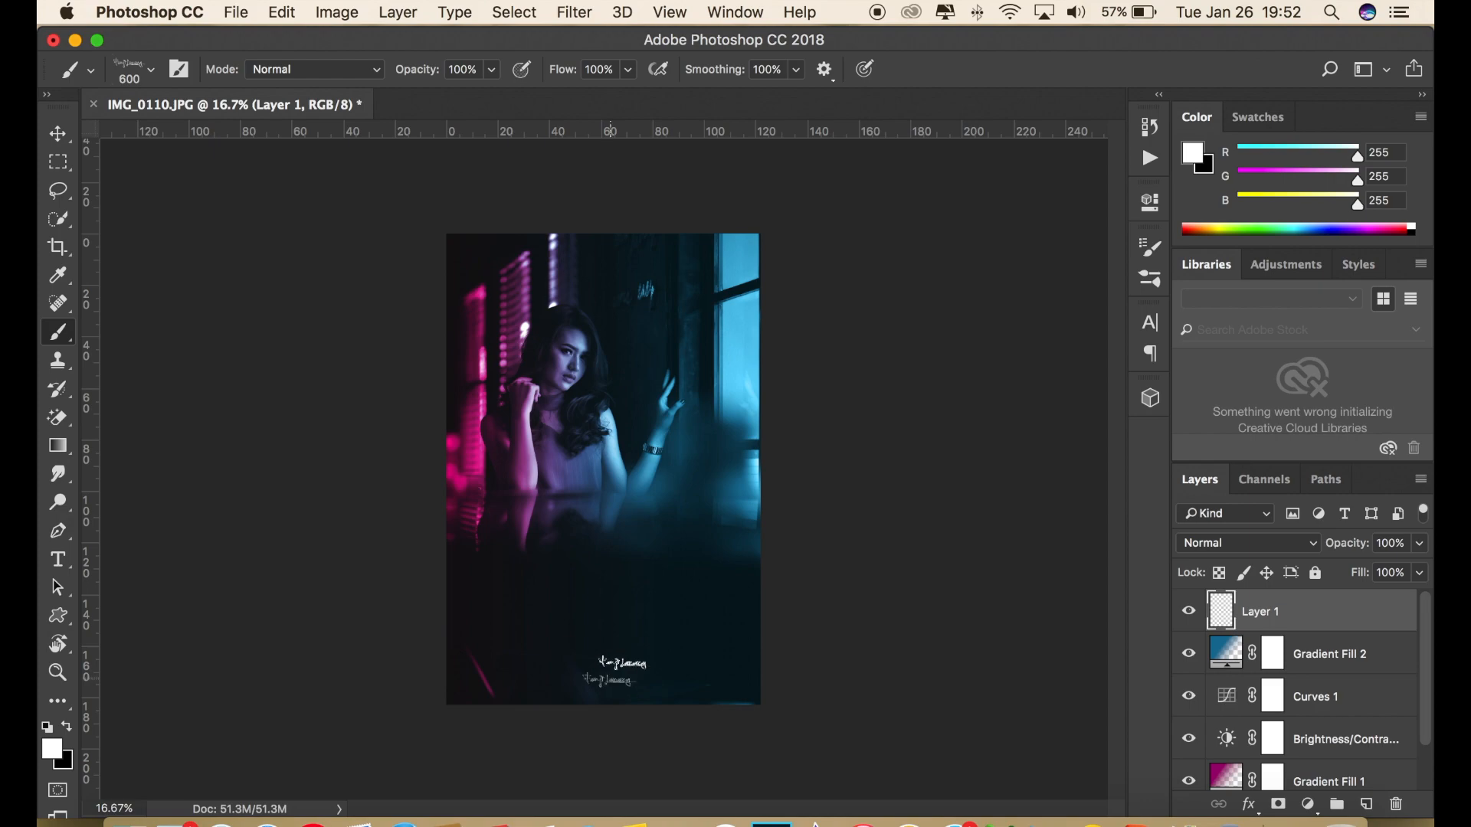